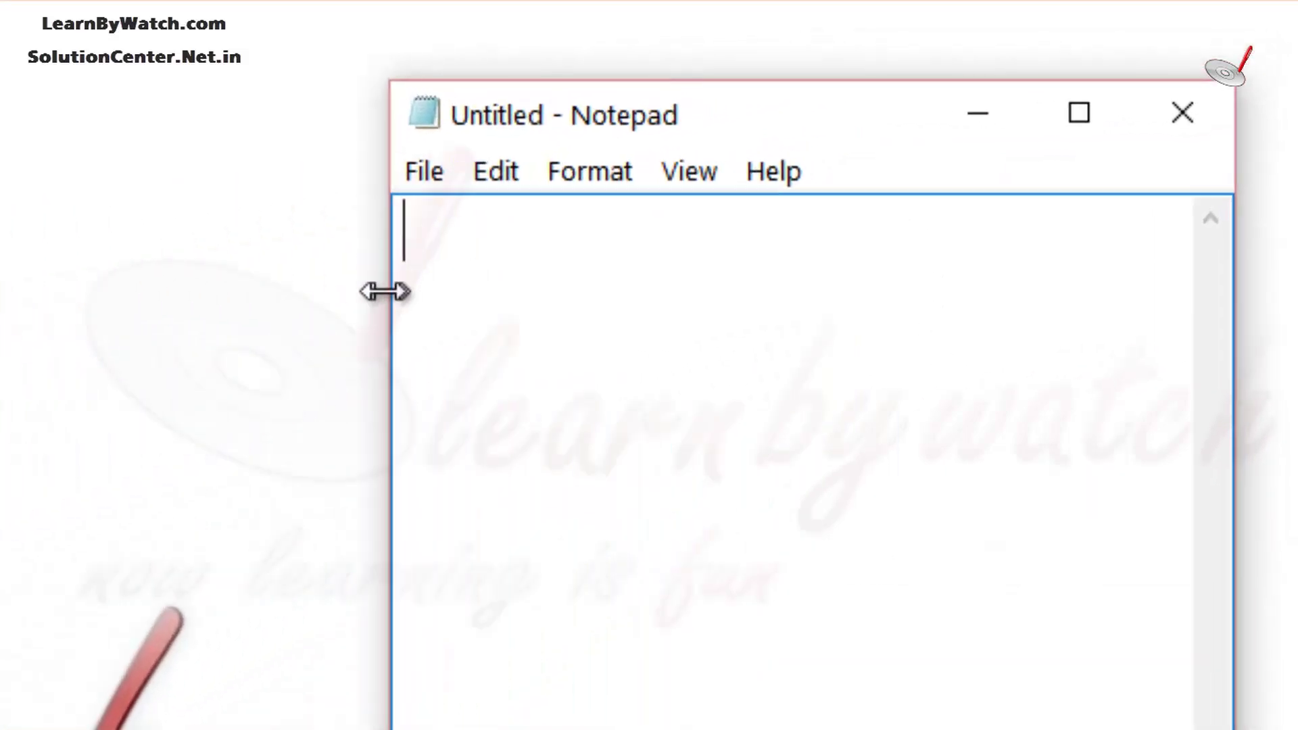
- Enlarge Notepad and type 'class first' with opening and closing braces on separate lines
left_click_drag(438, 276, 87, 277)
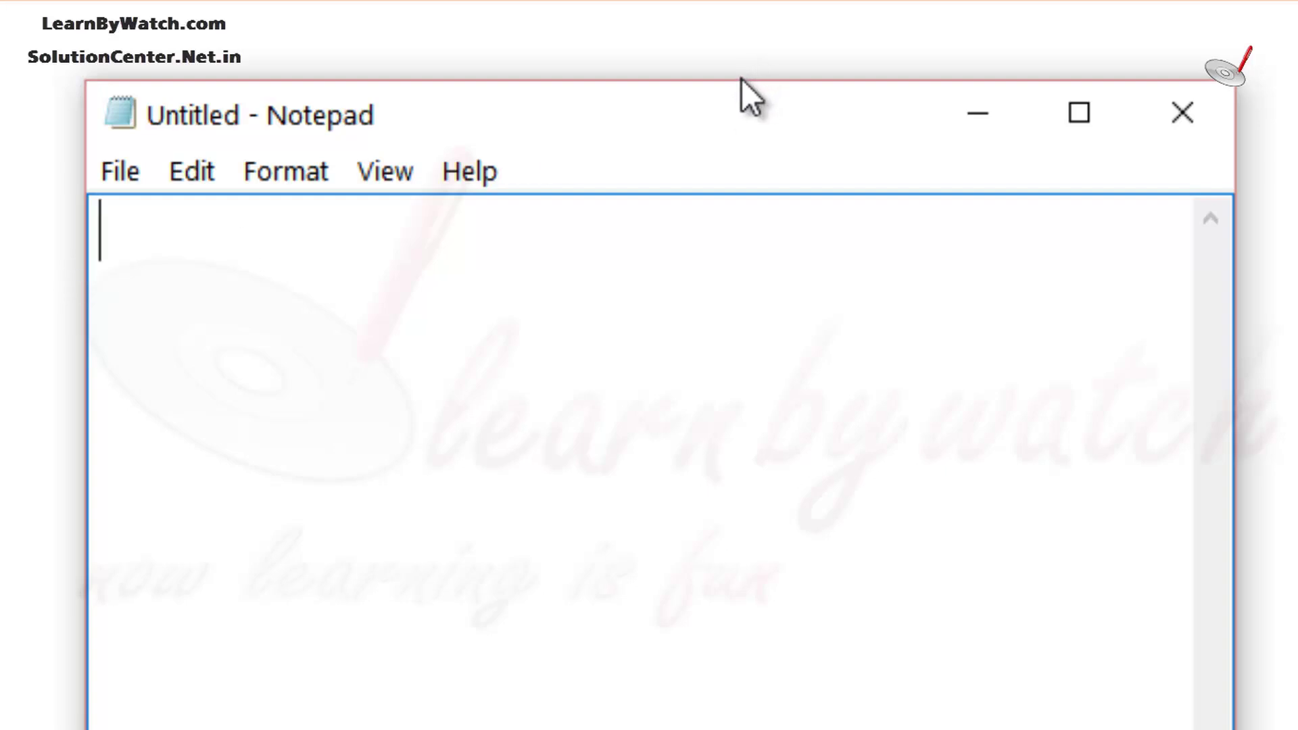
left_click_drag(737, 81, 728, 47)
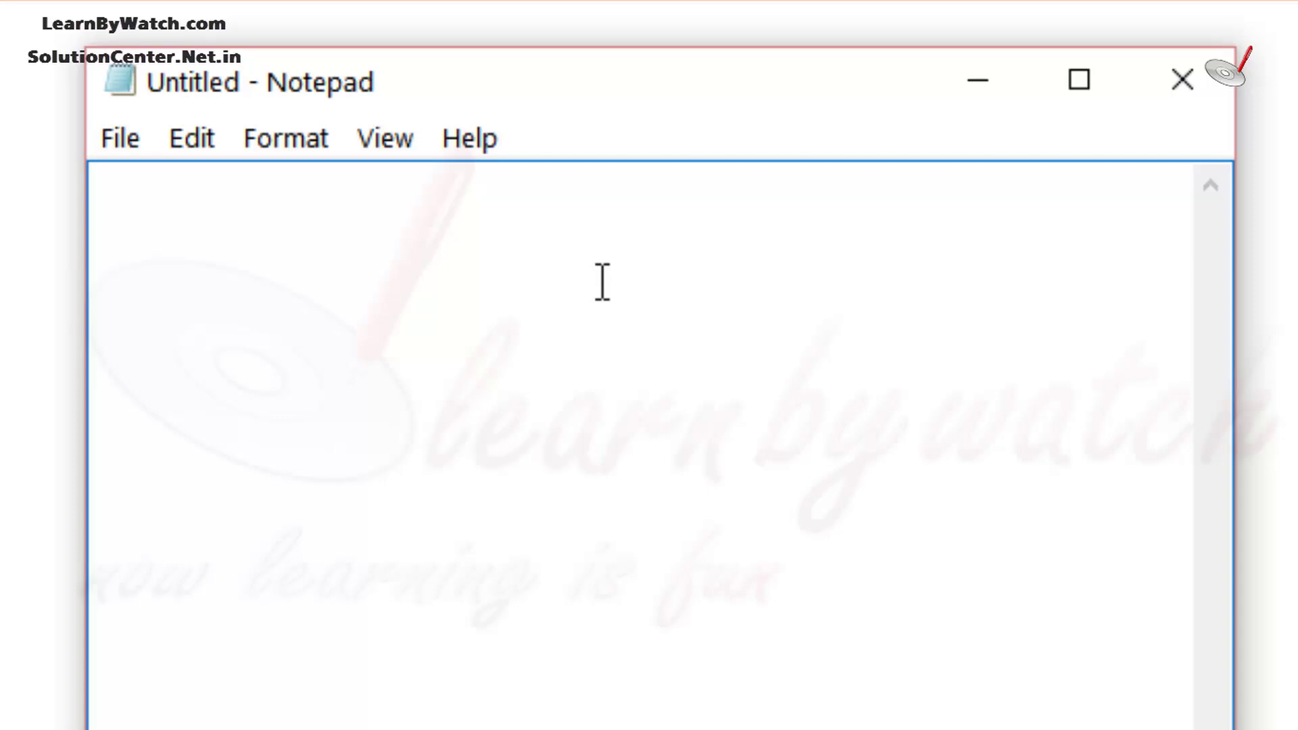
type("class ")
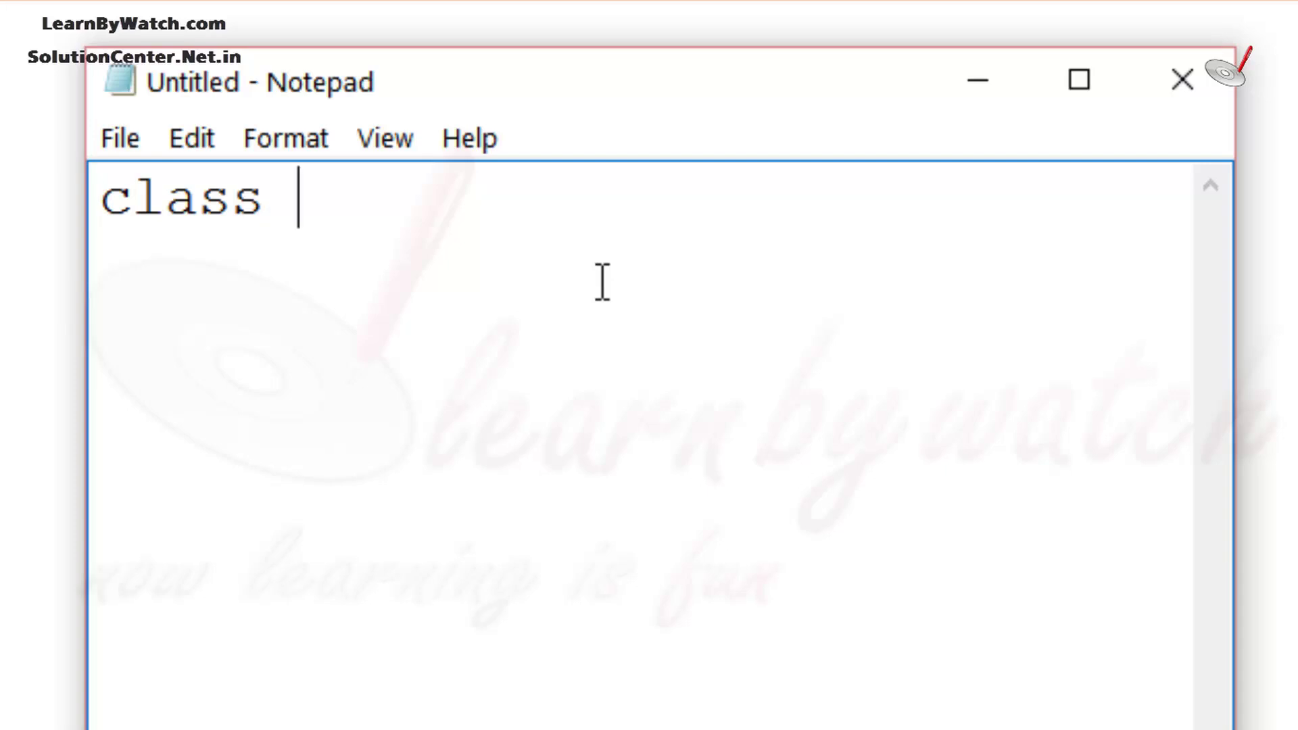
type("first")
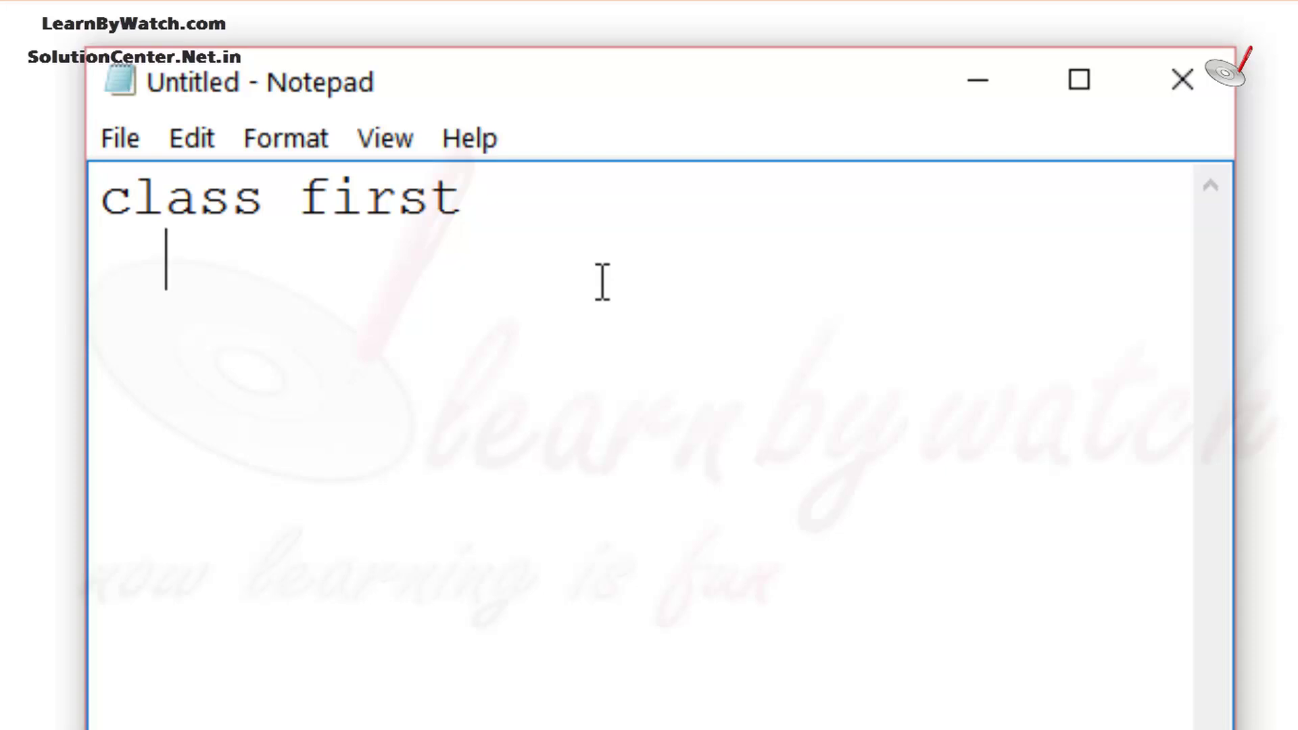
key("Return")
type("{")
key("Return")
type("}")
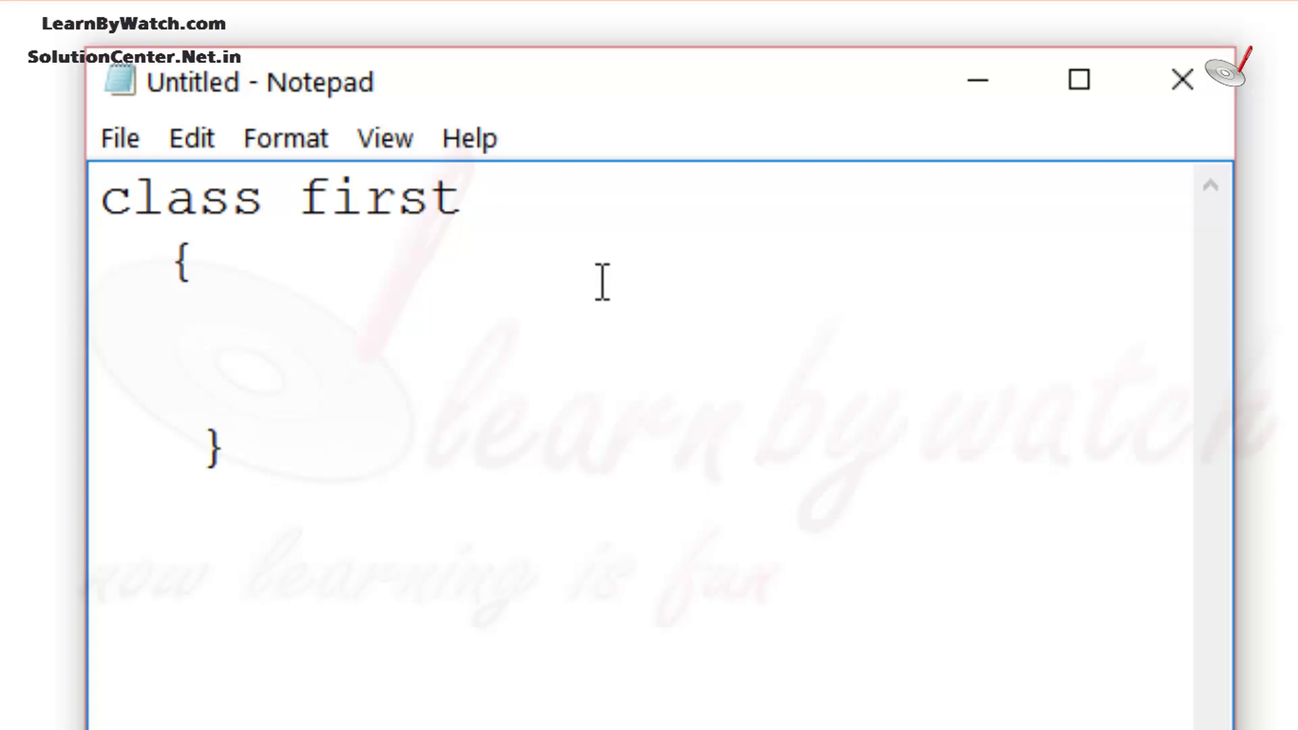
- Highlight the class header and braces, then clear the selection
mouse_move(102, 199)
left_mouse_down()
mouse_move(300, 282)
mouse_move(323, 433)
left_mouse_up()
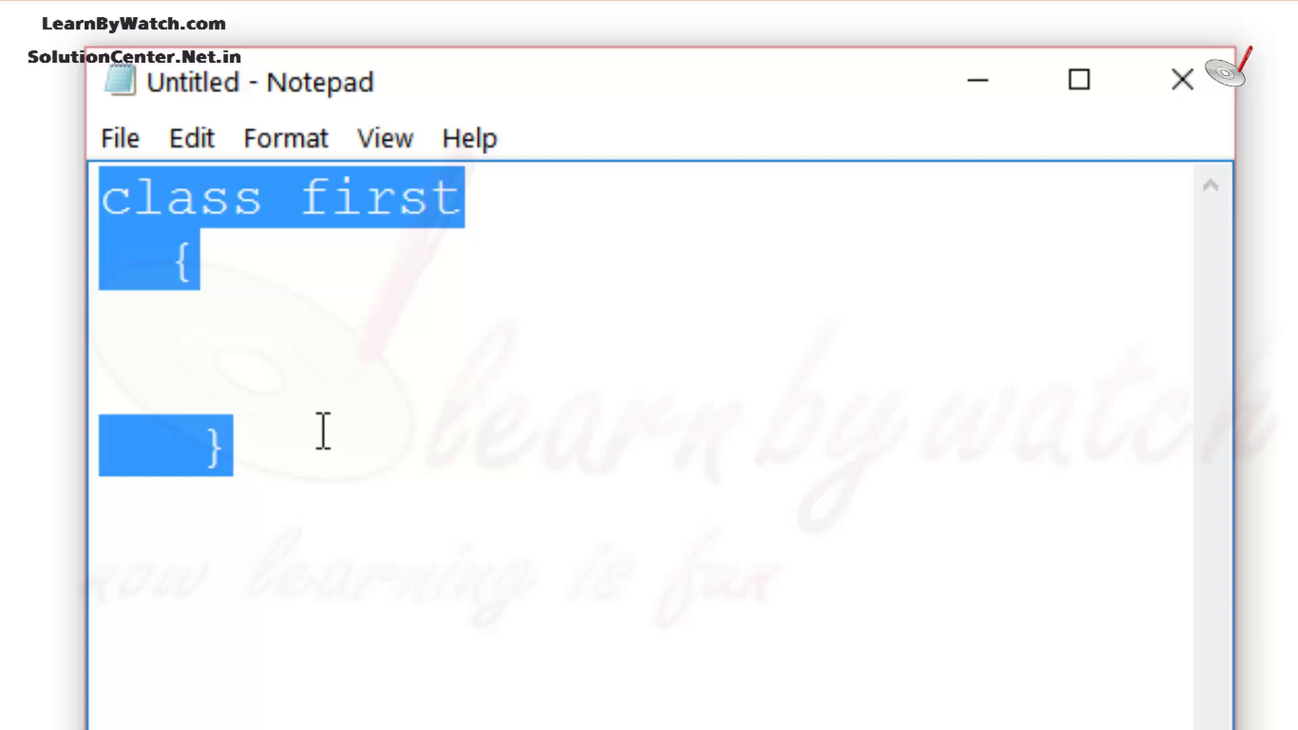
double_click(264, 440)
left_click(297, 330)
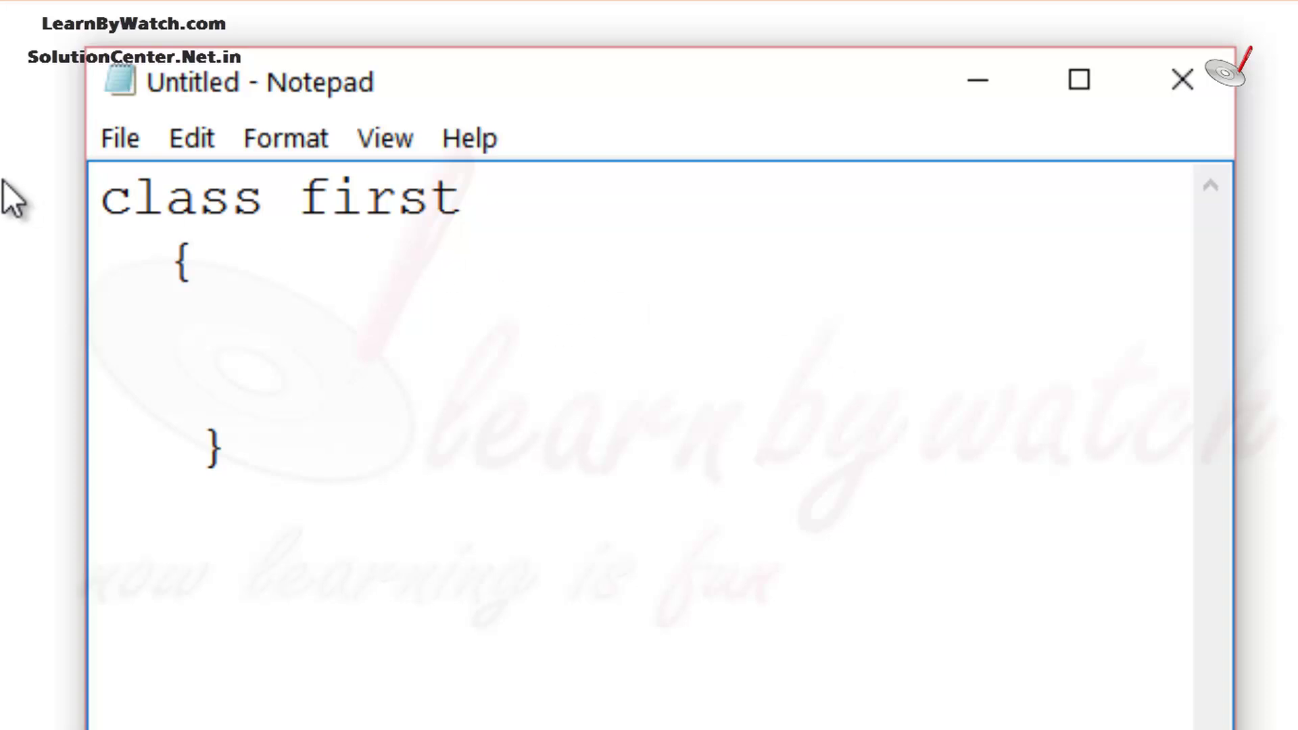
- Save the file as first.java with Save as type set to All Files (*.*)
left_click(412, 108)
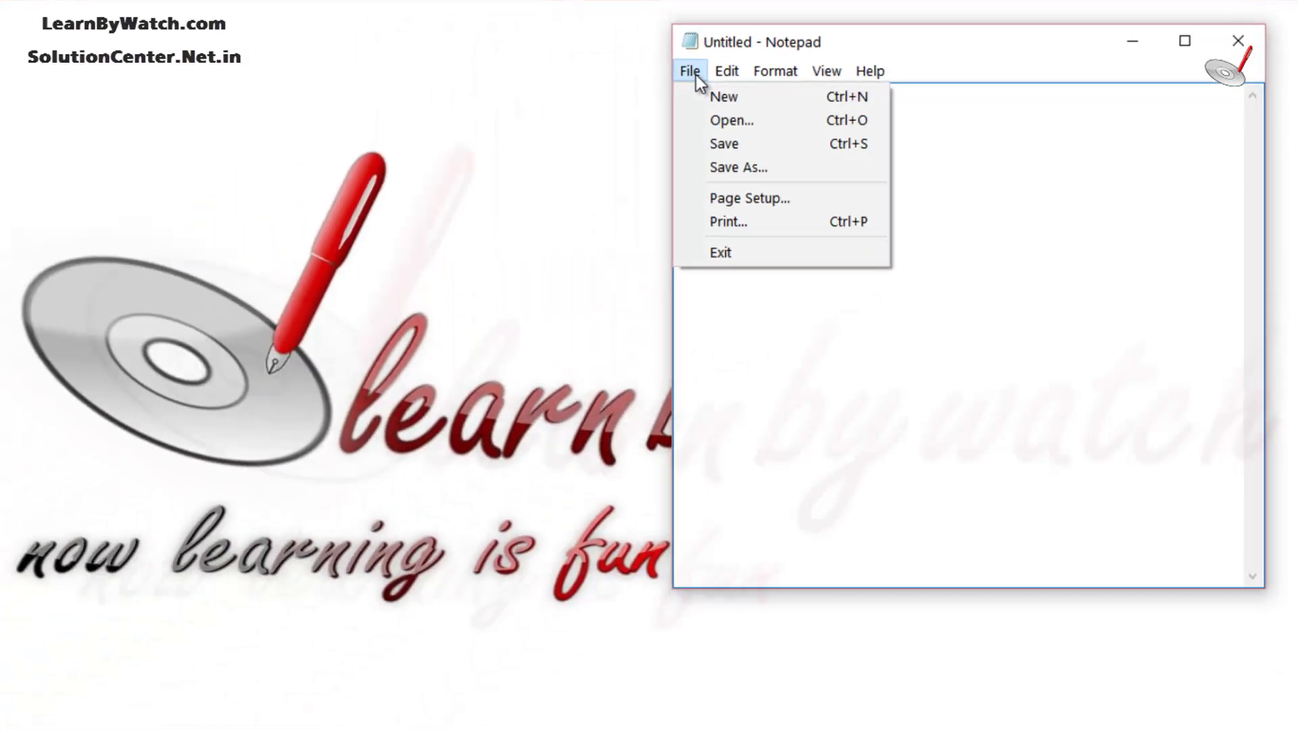
left_click(700, 141)
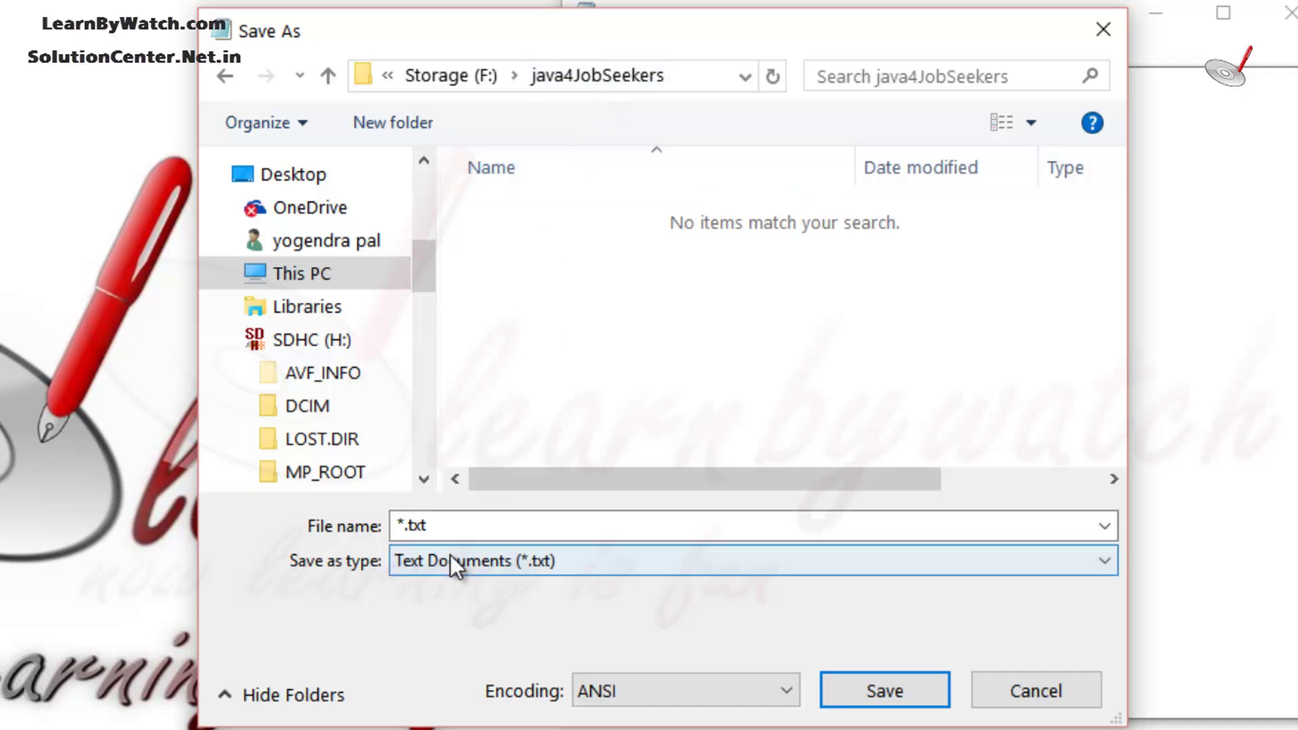
left_click(455, 530)
type("first.java")
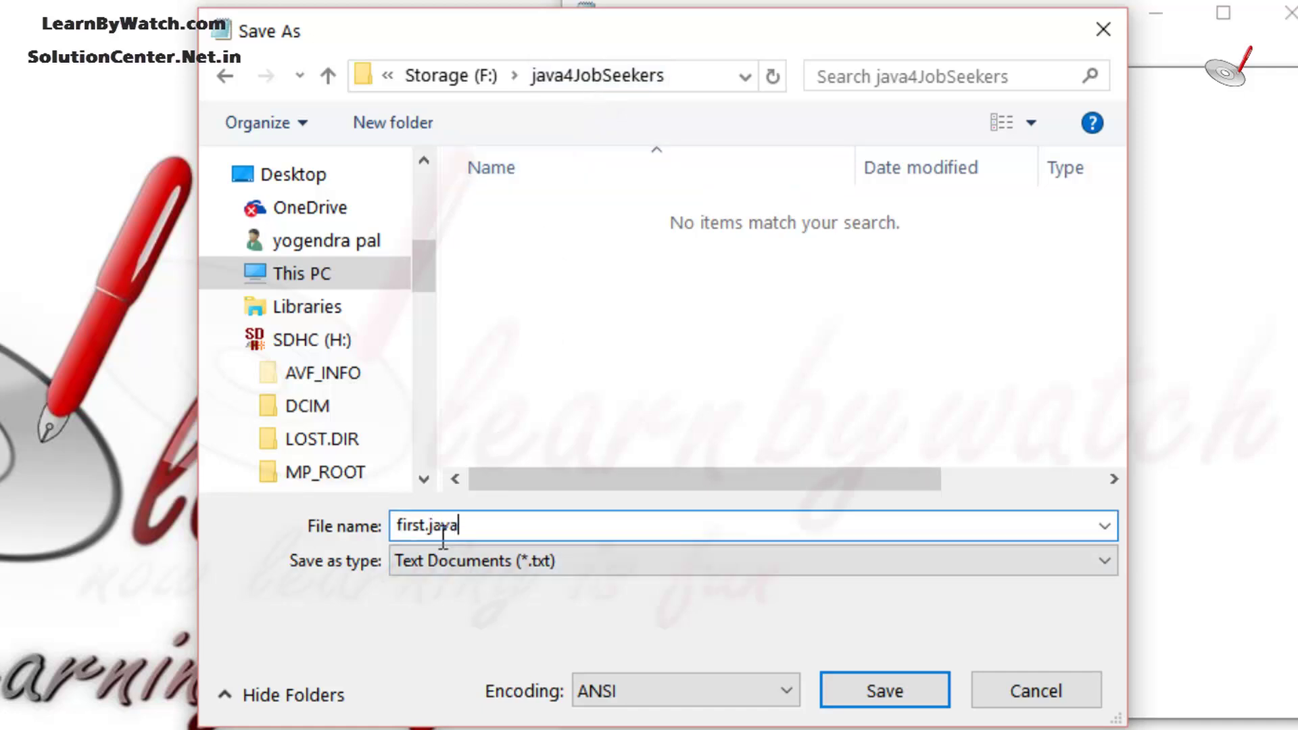
left_click(513, 561)
left_click(511, 609)
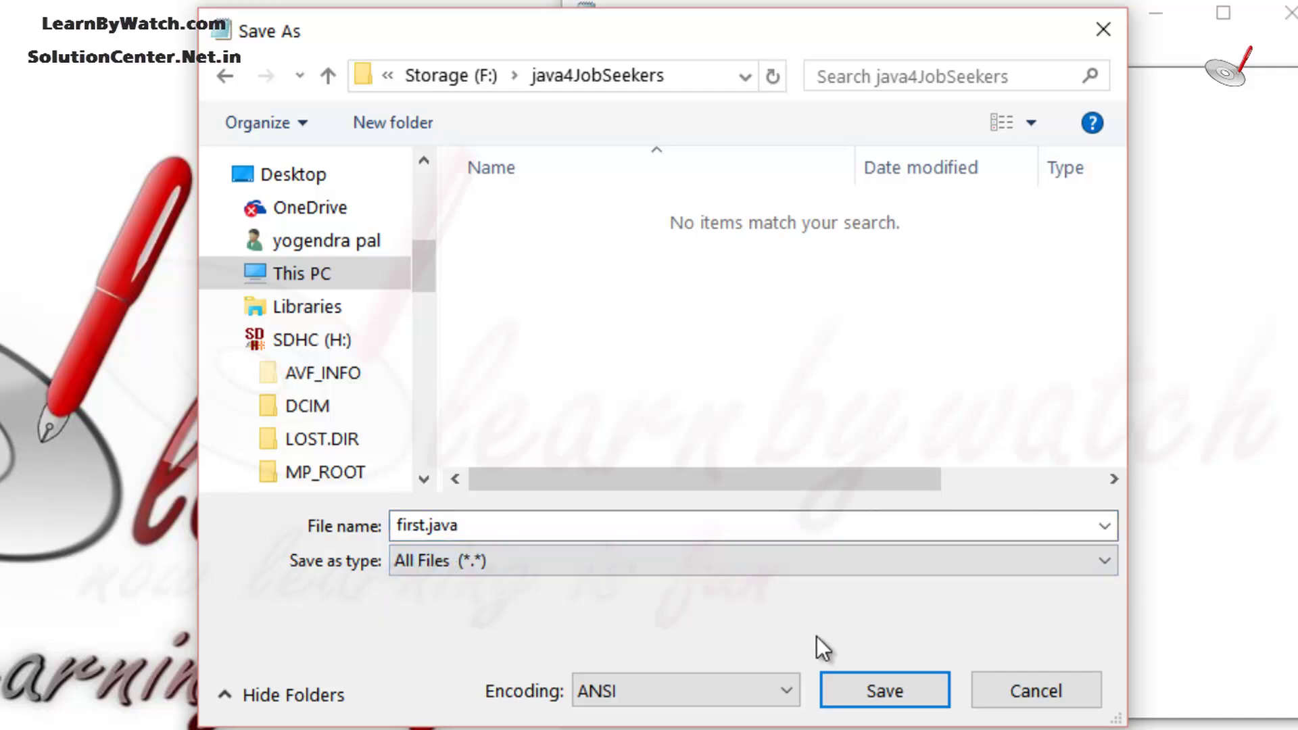
left_click(880, 703)
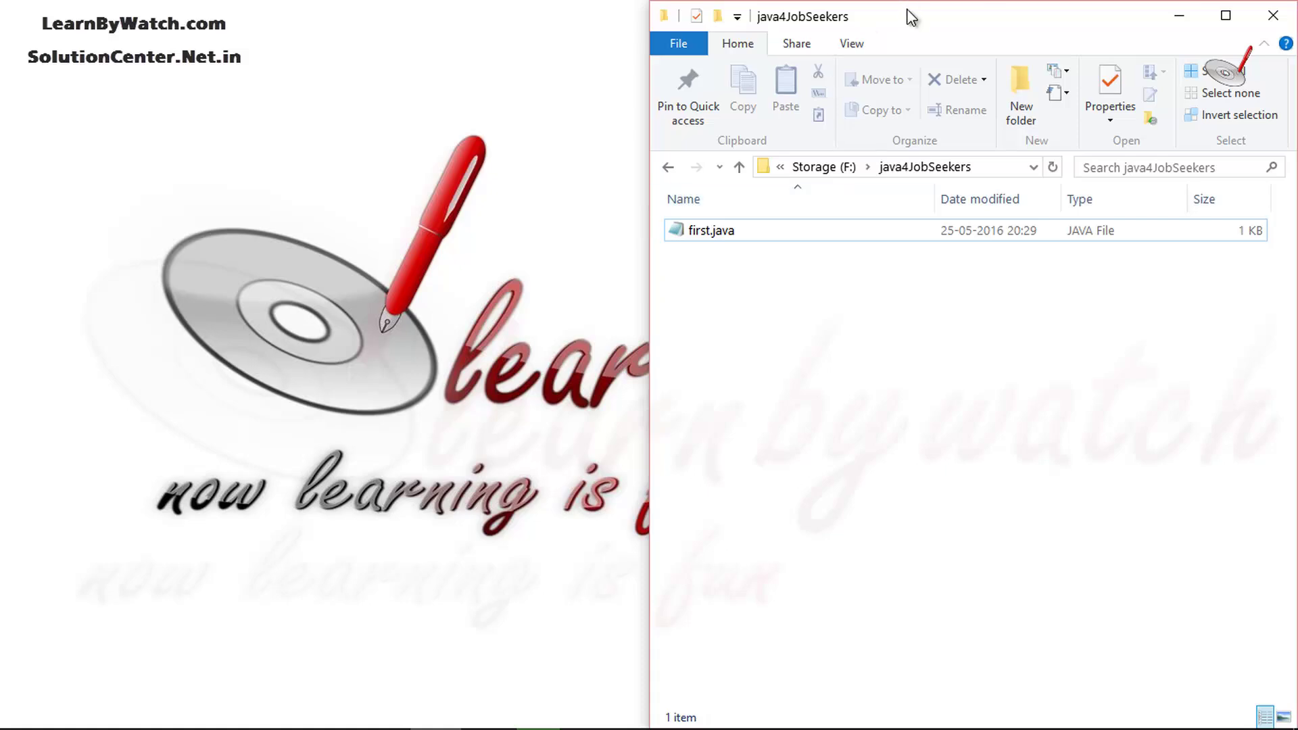
- Drag File Explorer left to uncover Notepad, highlighting then deselecting the class header
left_click_drag(906, 18, 233, 19)
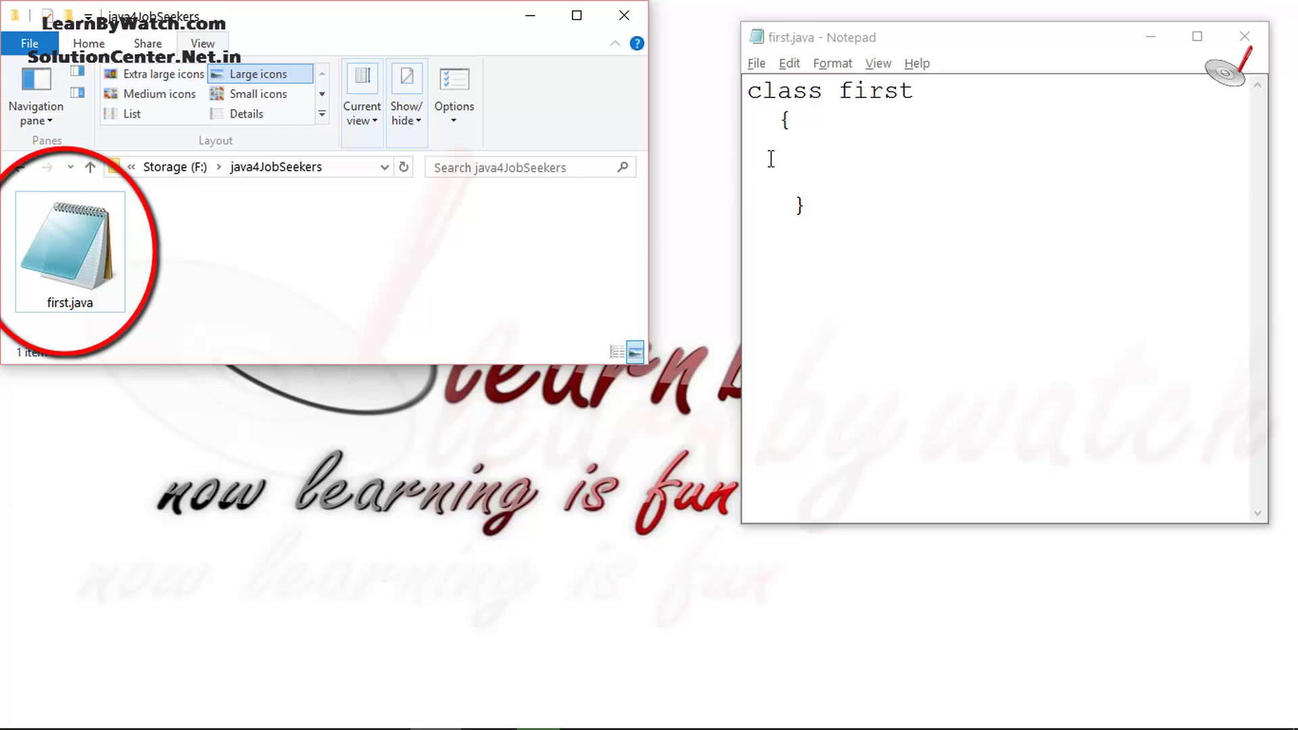
left_click_drag(840, 102, 964, 136)
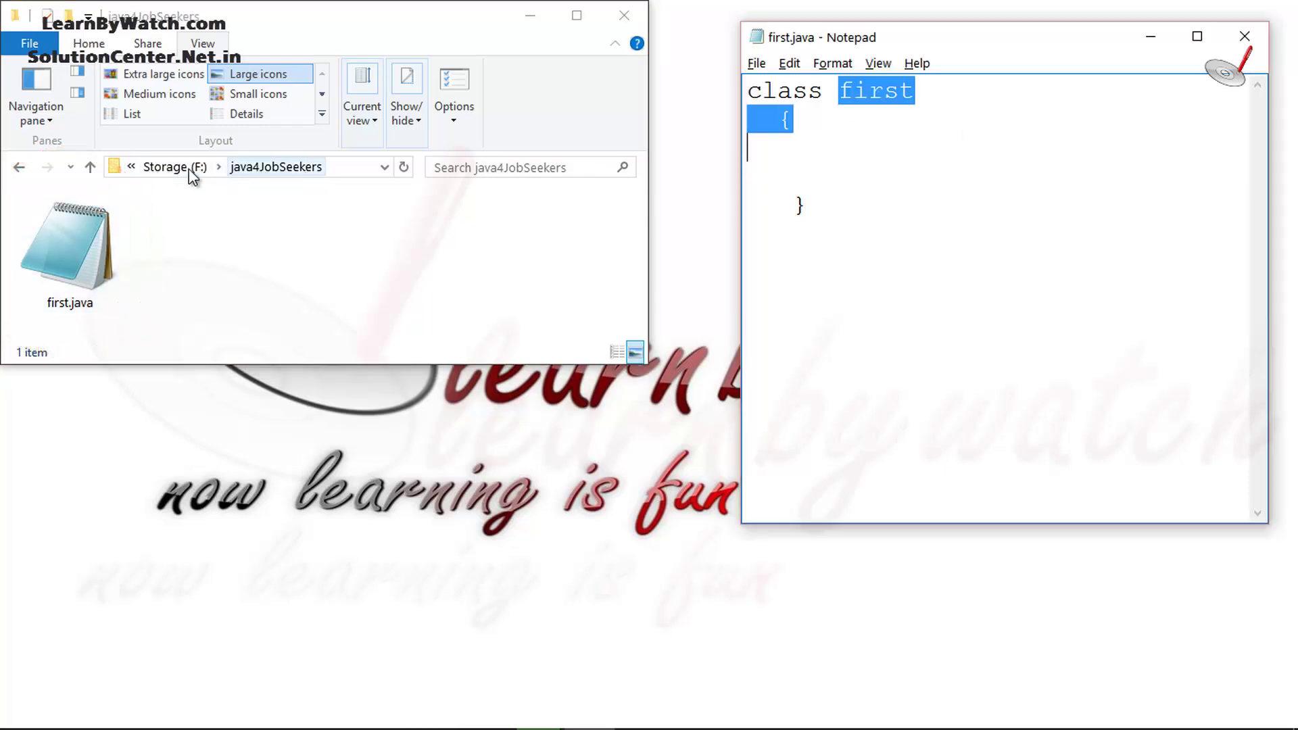
left_click(850, 166)
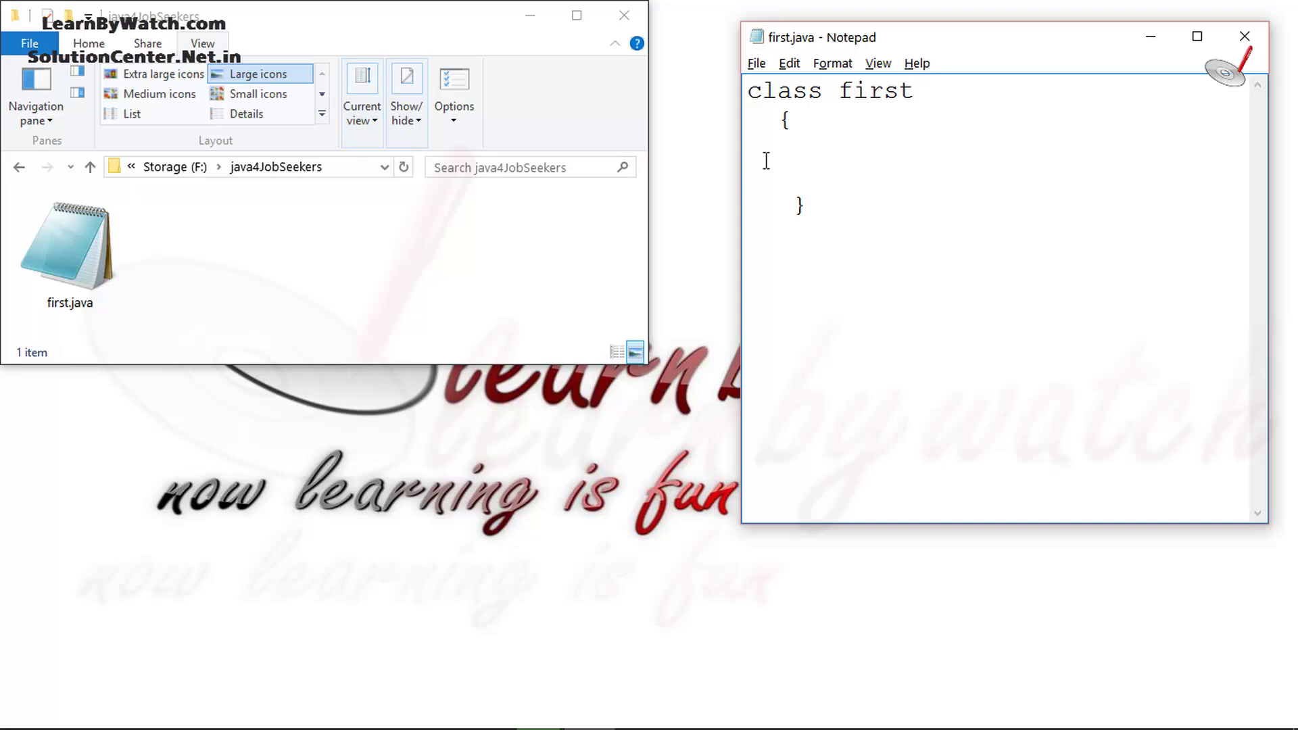
- Launch Command Prompt by running cmd from the Run box
key("ctrl+r")
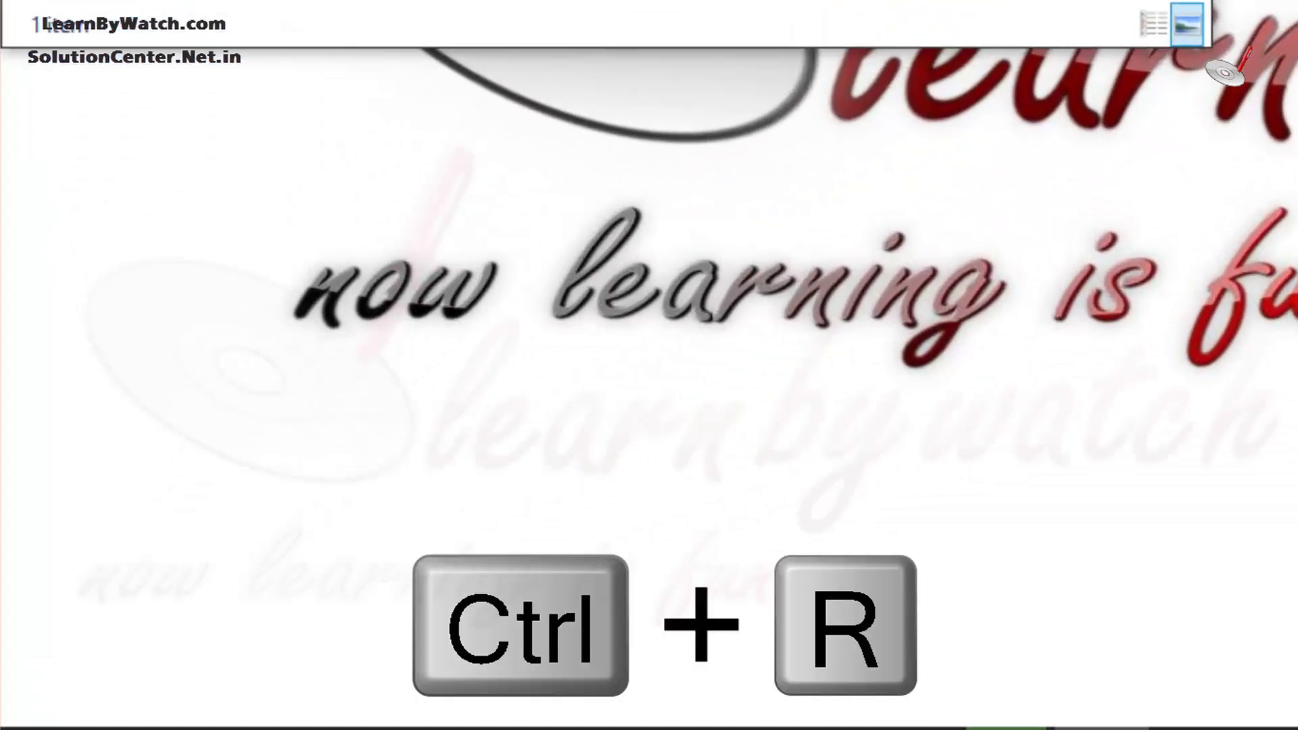
type("cmd")
key("Return")
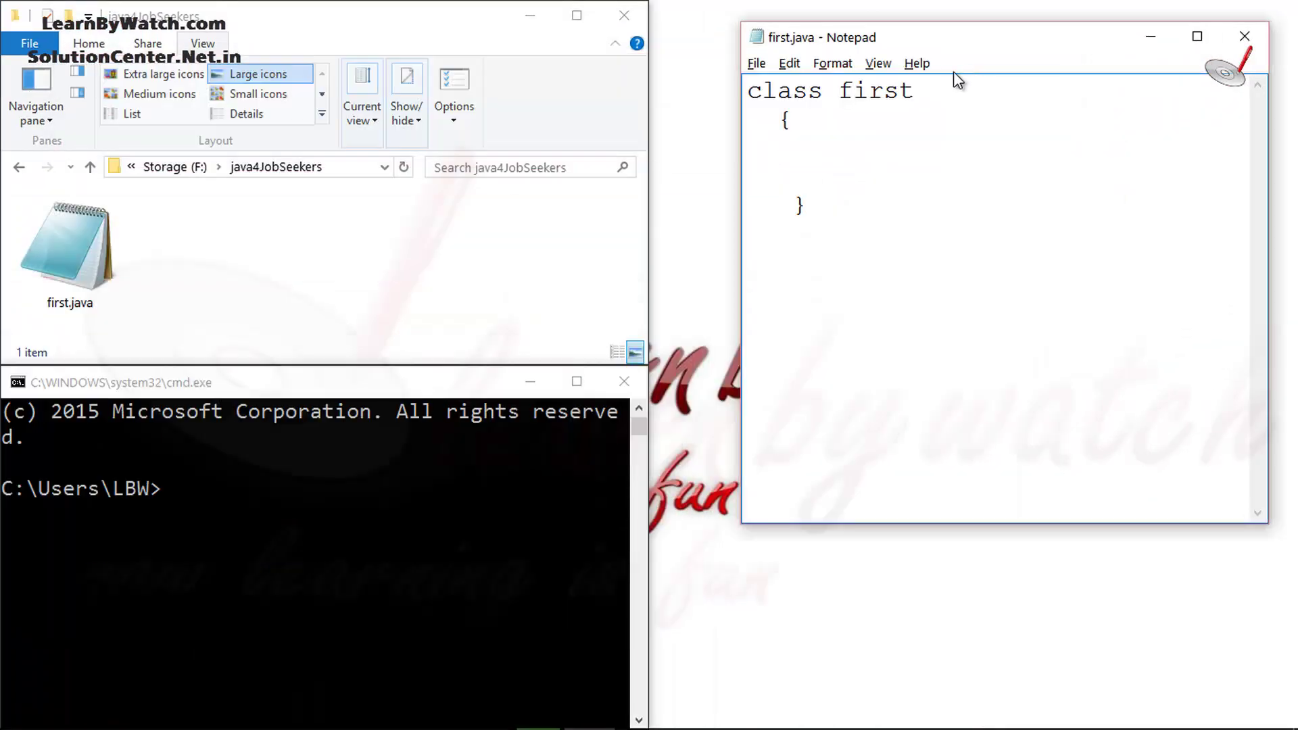
left_click(232, 495)
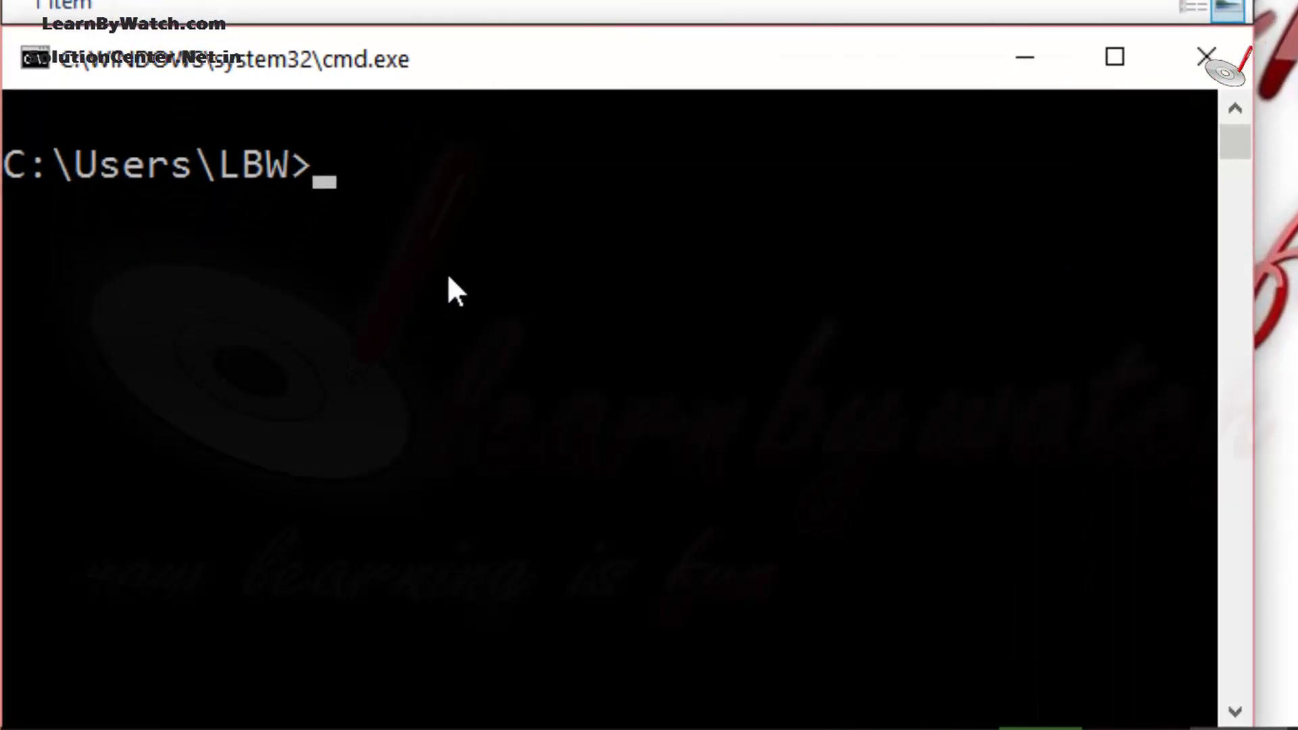
- Switch to drive F: and change into the java4JobSeekers folder
type("f:")
key("Return")
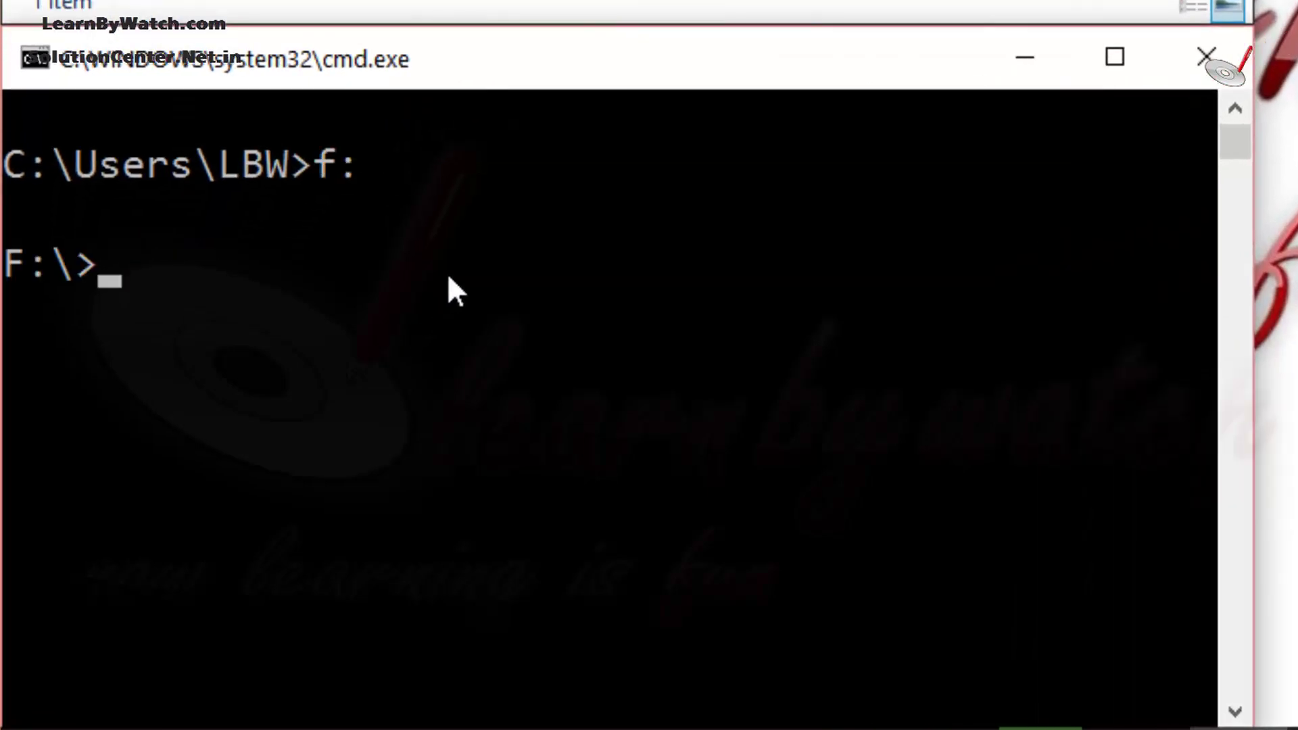
type("cd ")
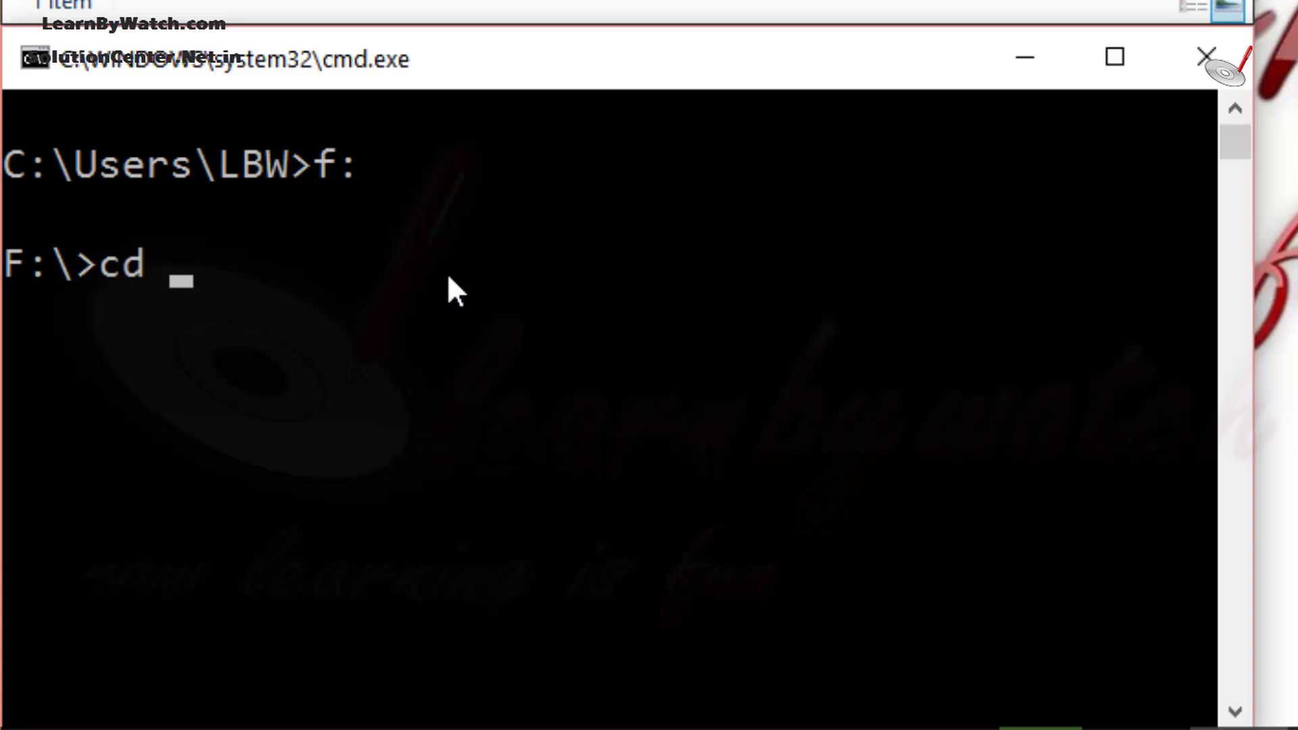
type("java")
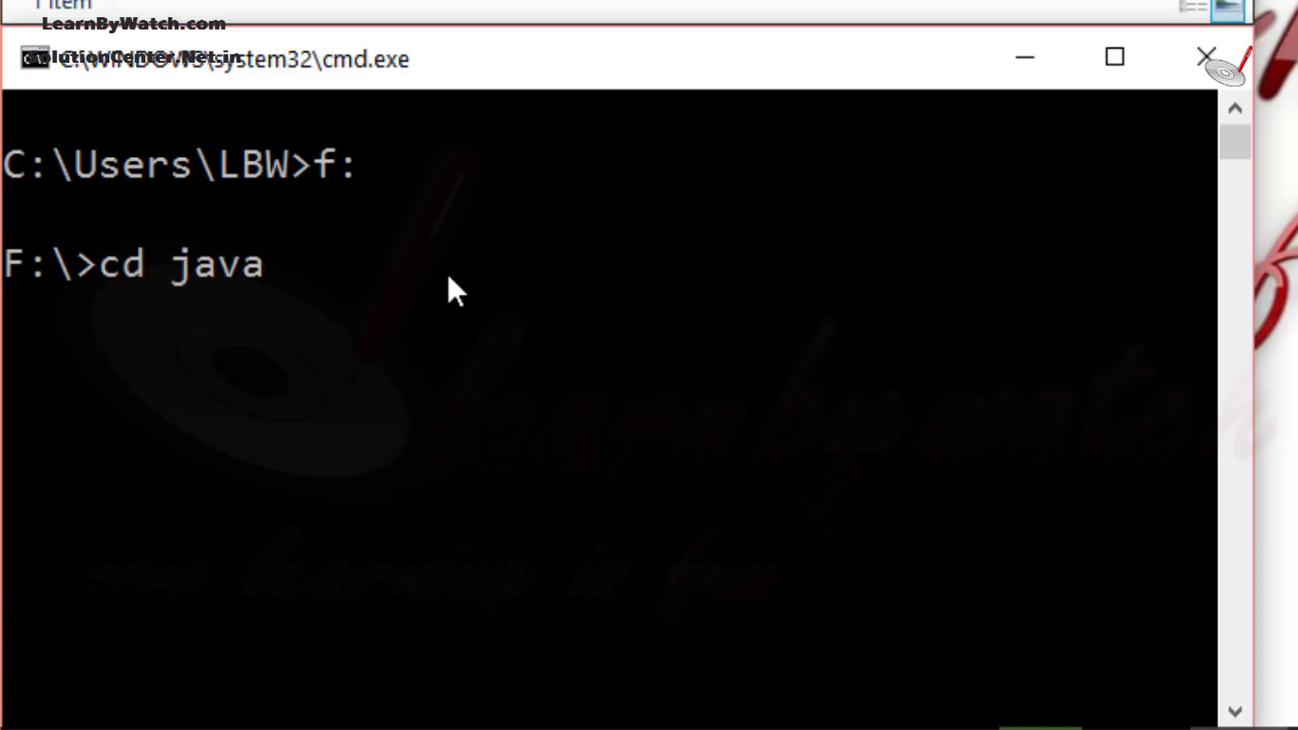
type("4jo")
key("Tab")
key("Return")
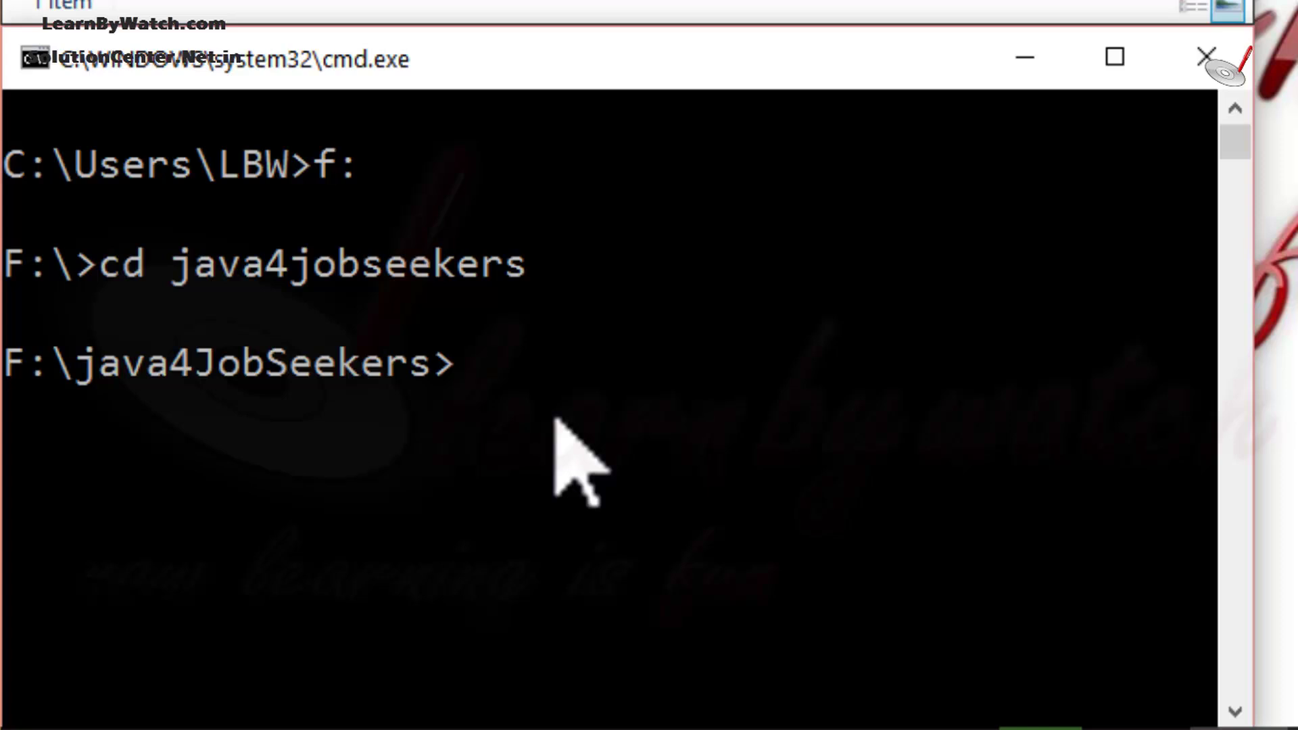
- Run dir *.java to confirm first.java is the folder's only Java file
type("dir")
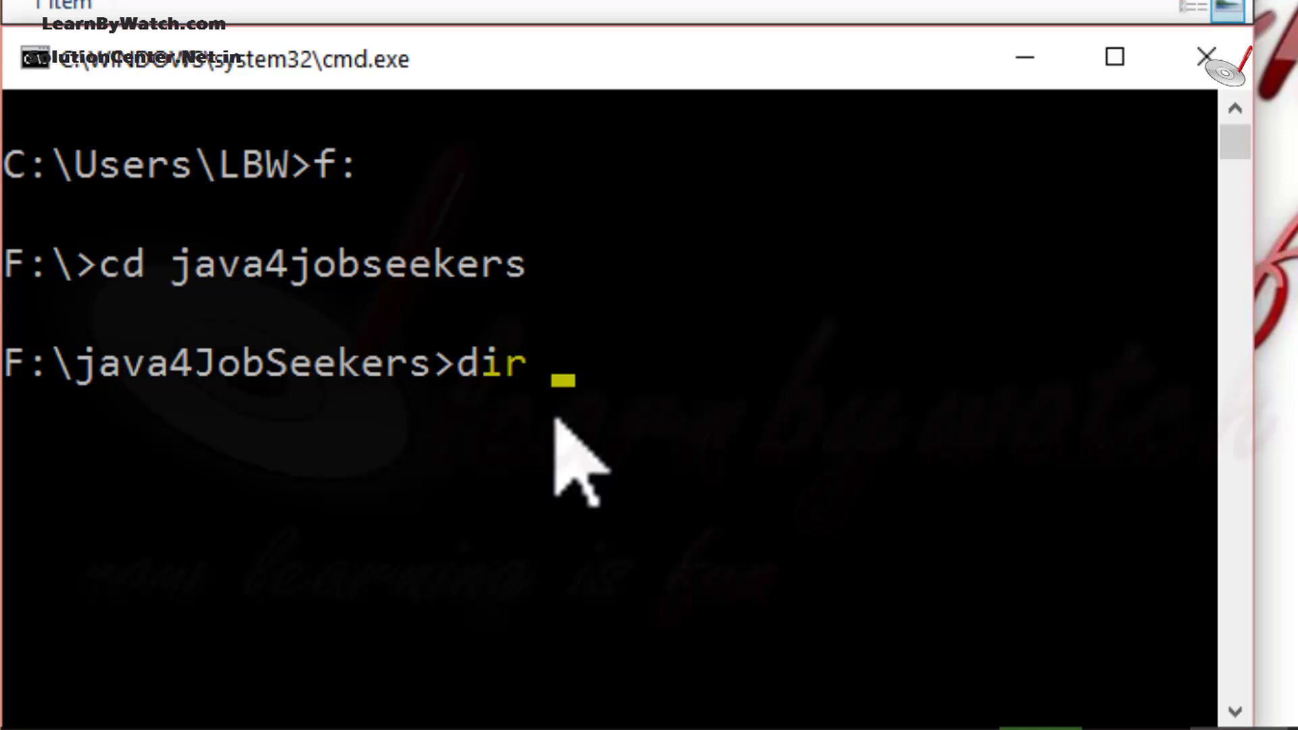
type(" *")
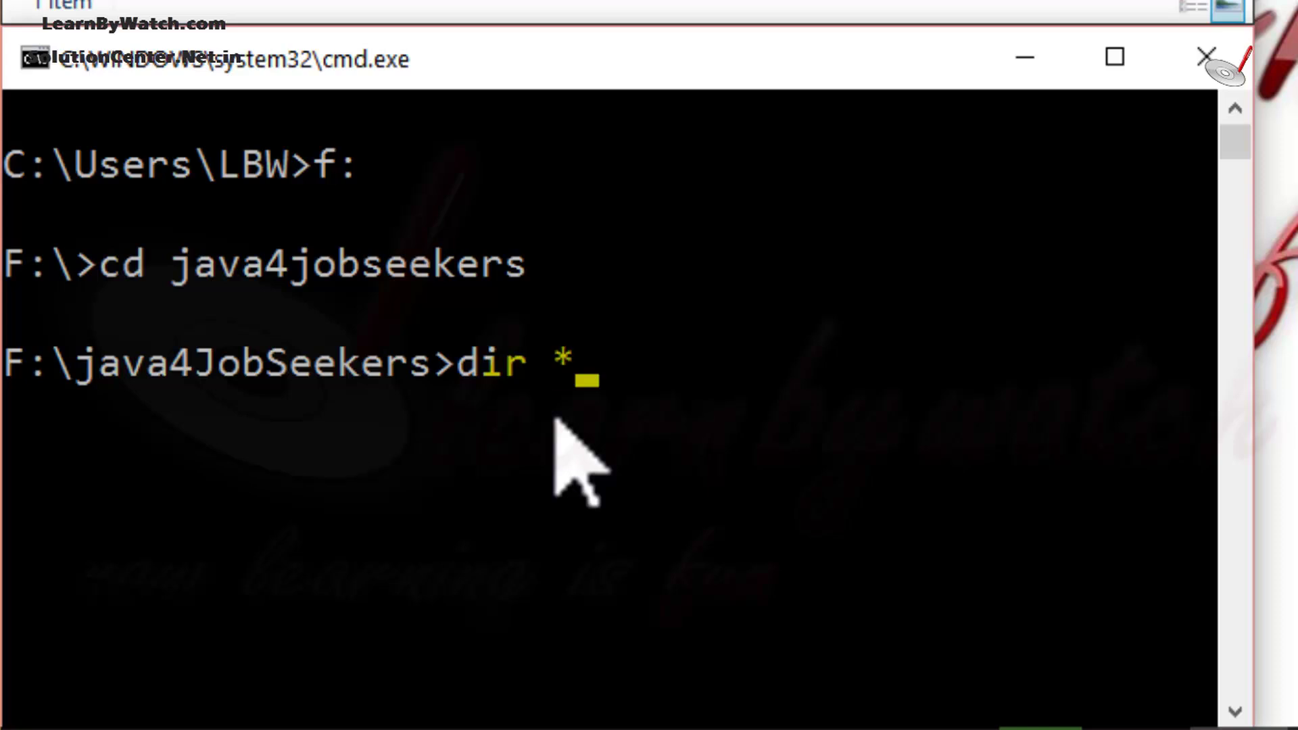
type(".java")
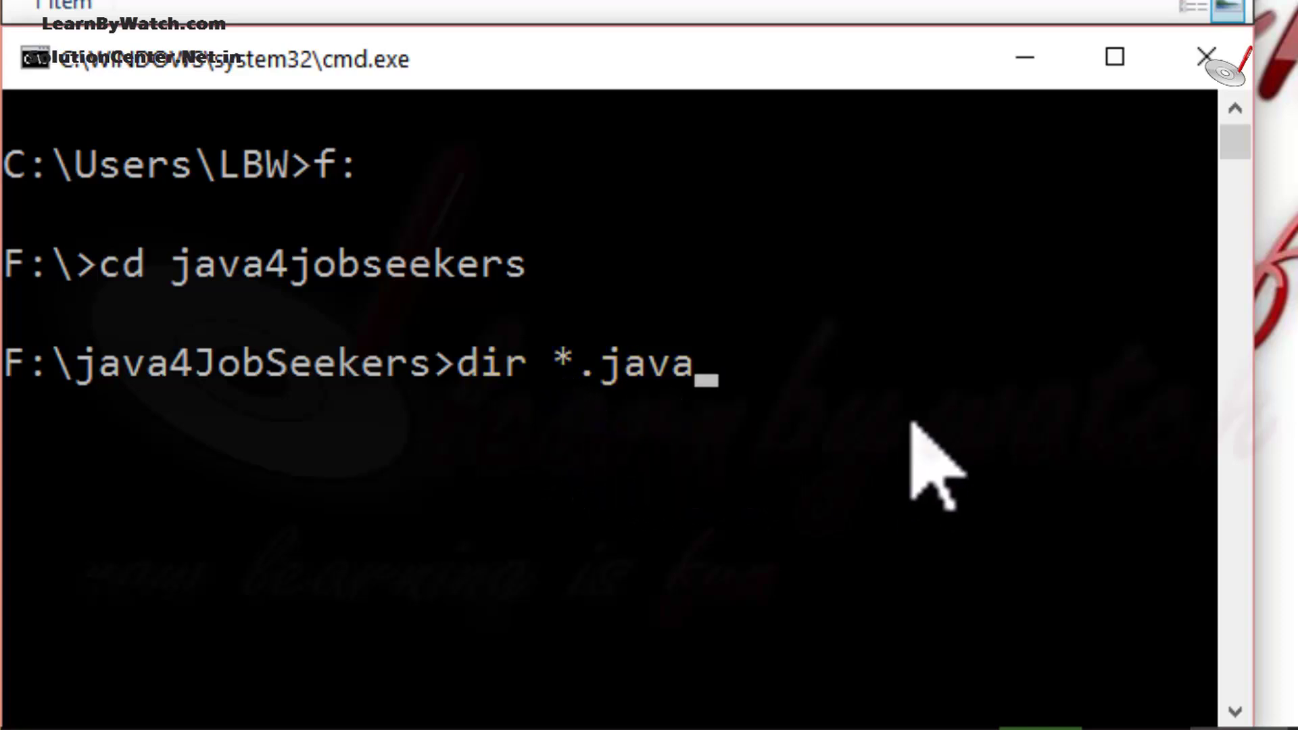
key("Return")
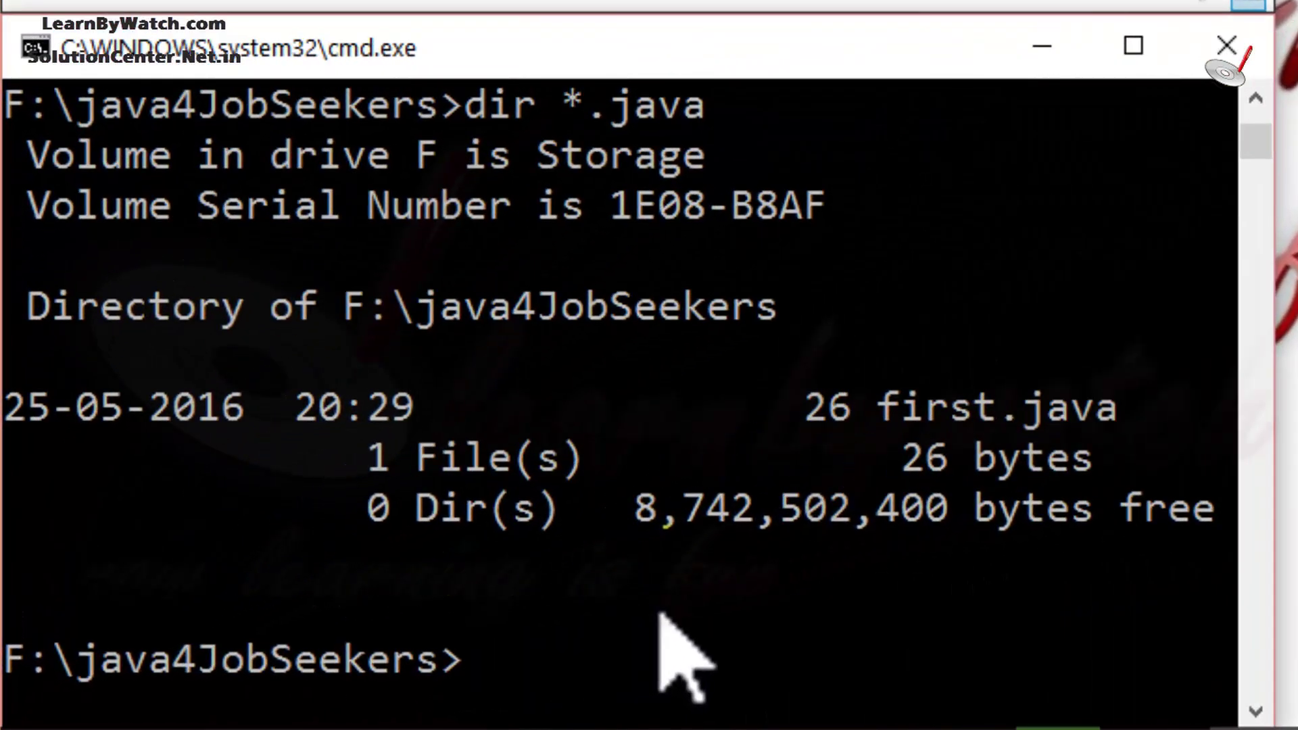
- Compile first.java with javac and list the folder to confirm first.class exists
type("javac")
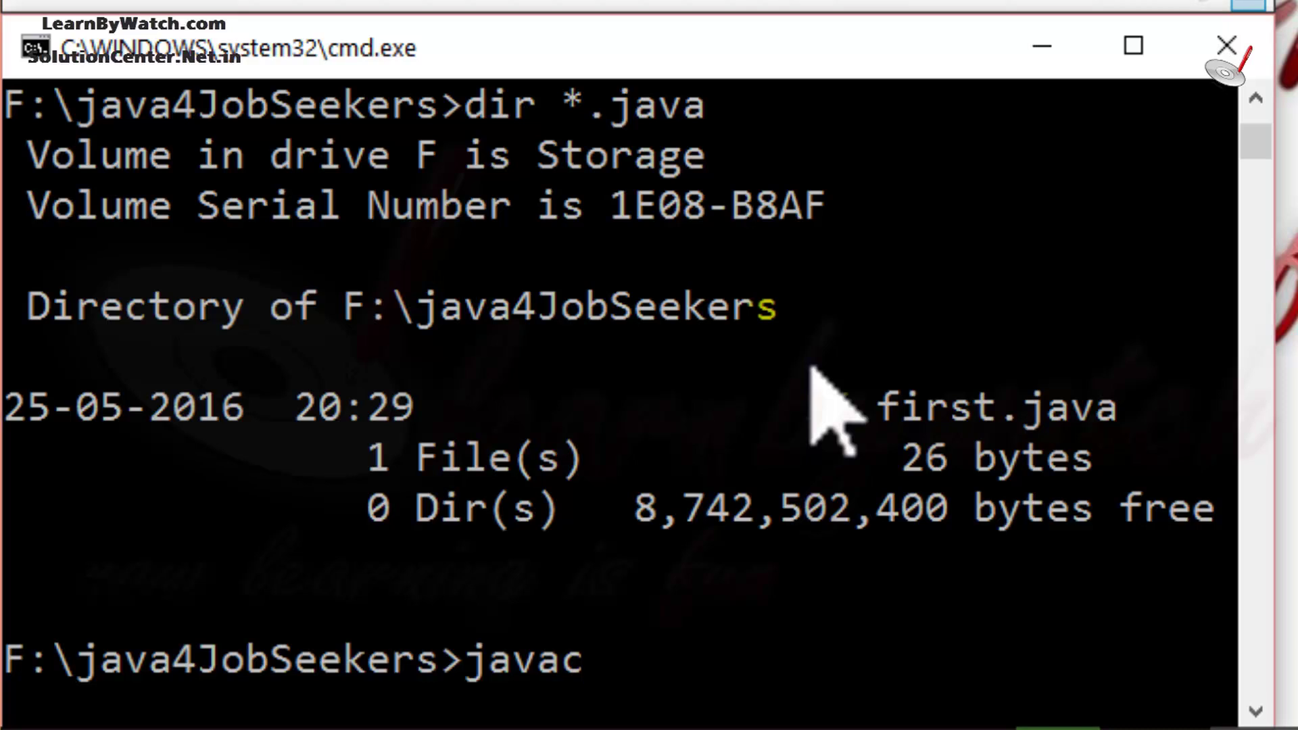
type("first.jav")
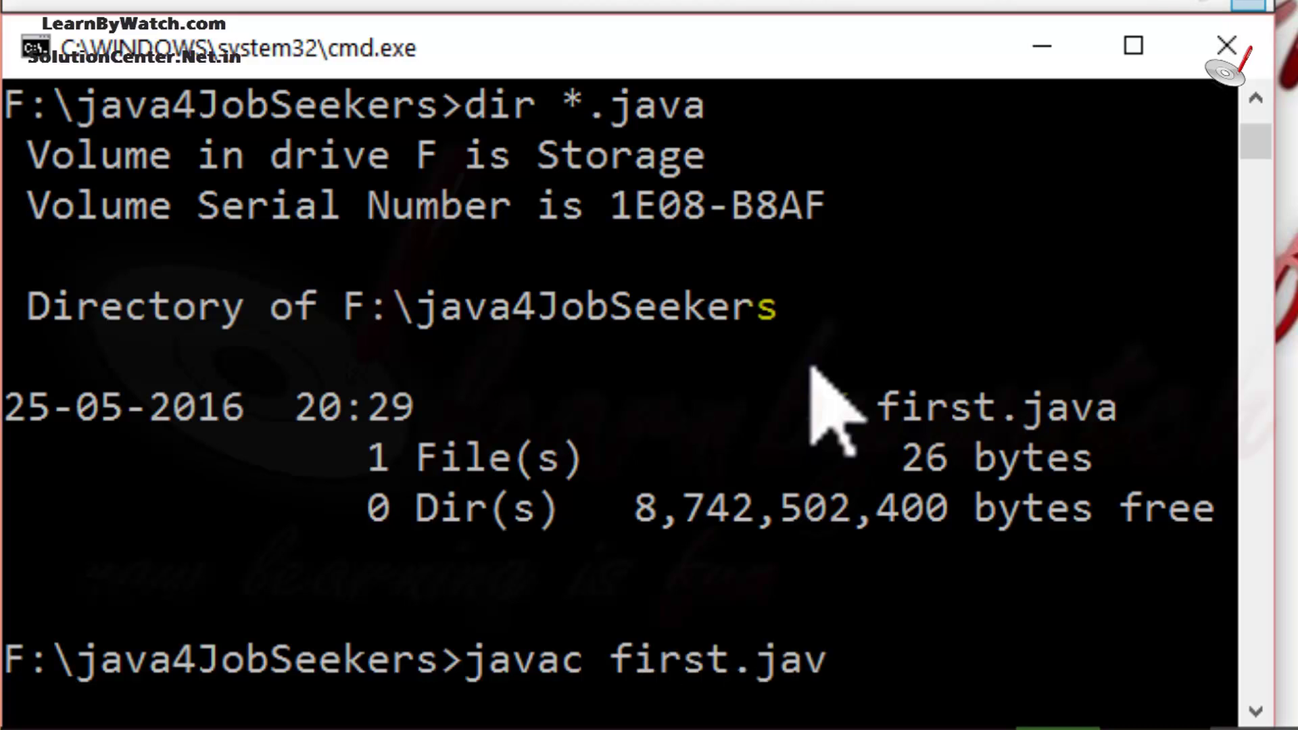
type("a")
key("Return")
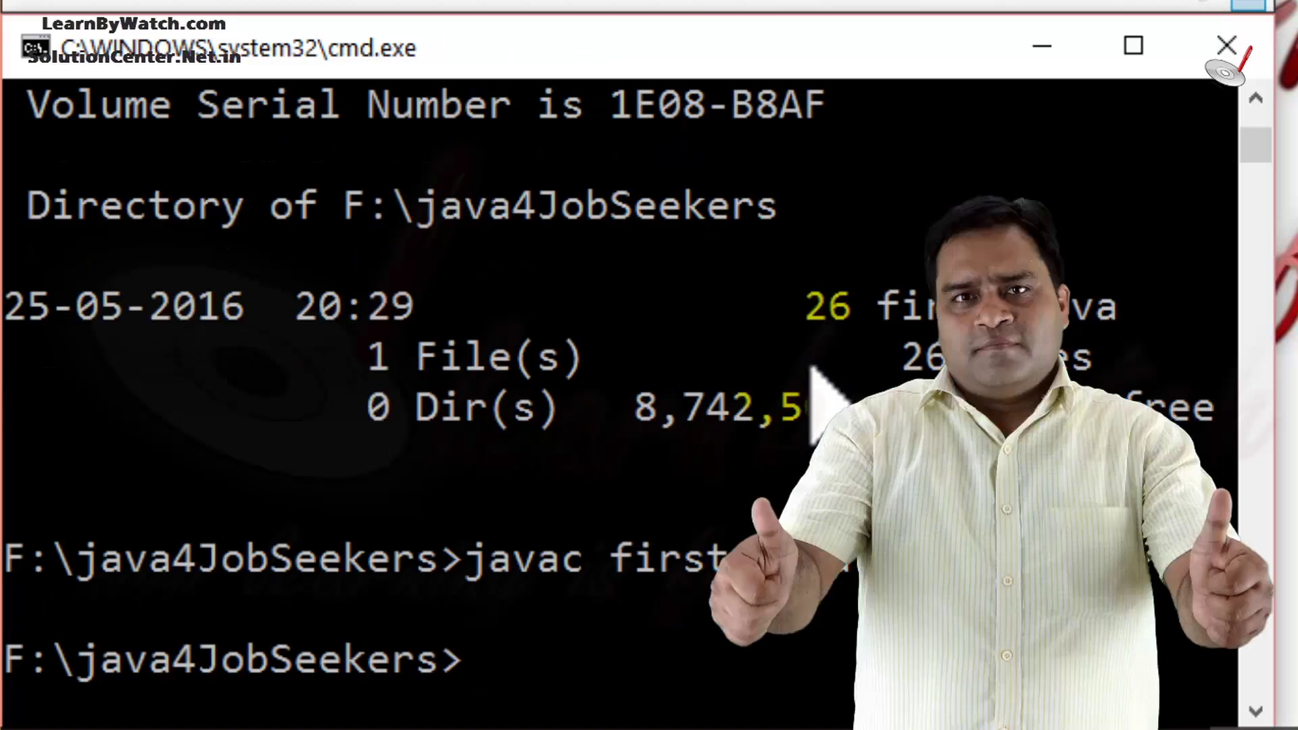
type("dir")
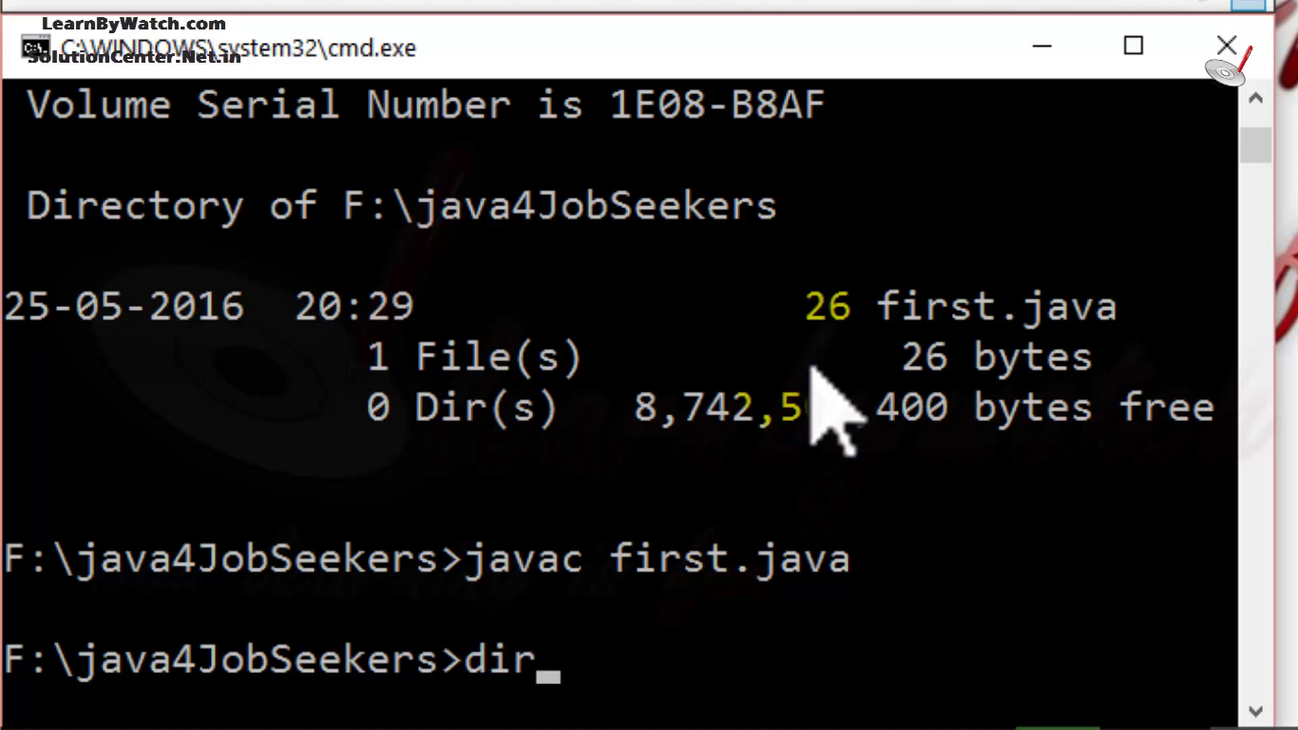
key("Return")
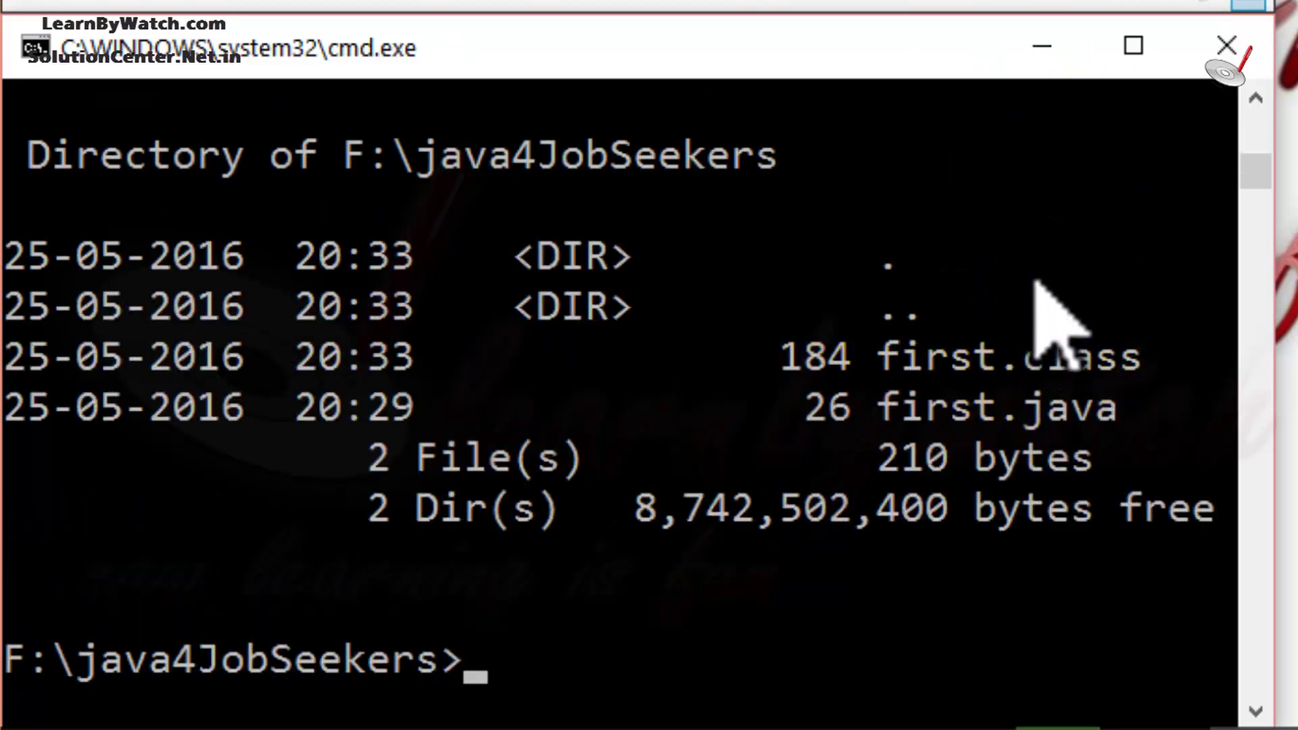
left_click_drag(1035, 281, 1102, 389)
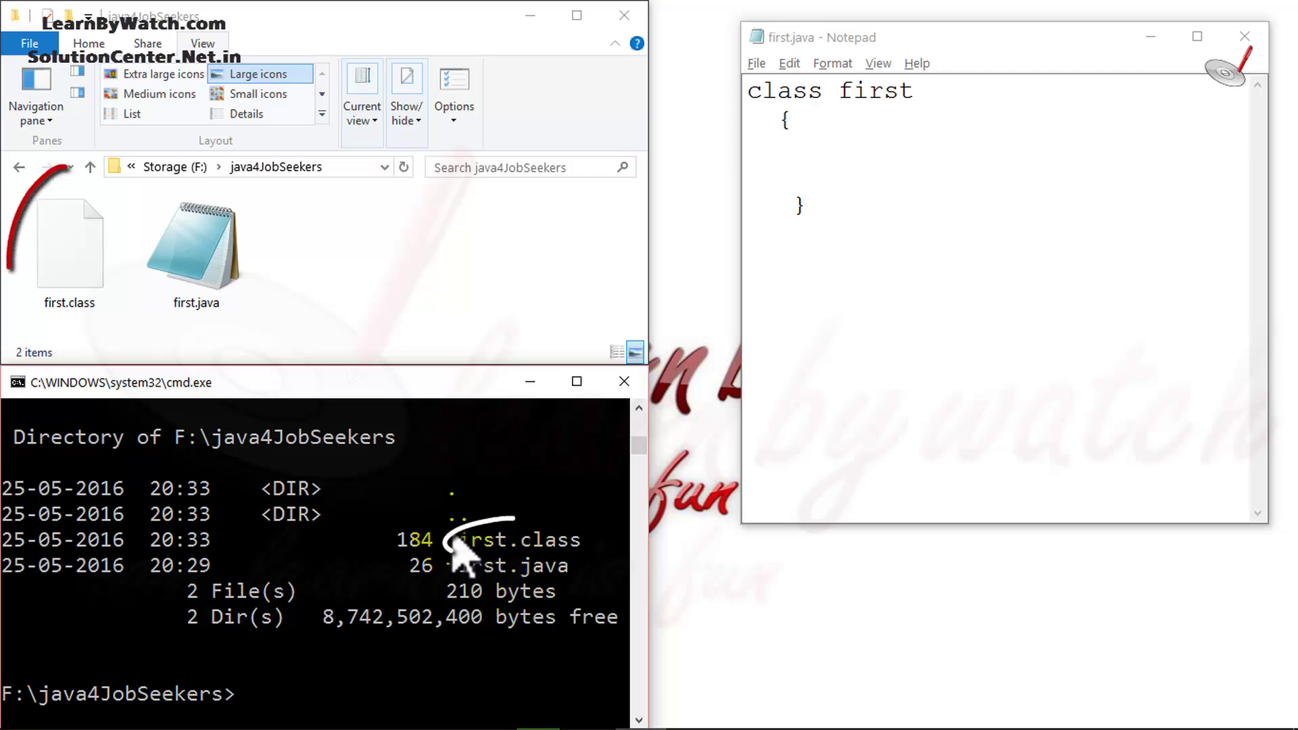
left_click_drag(65, 171, 119, 196)
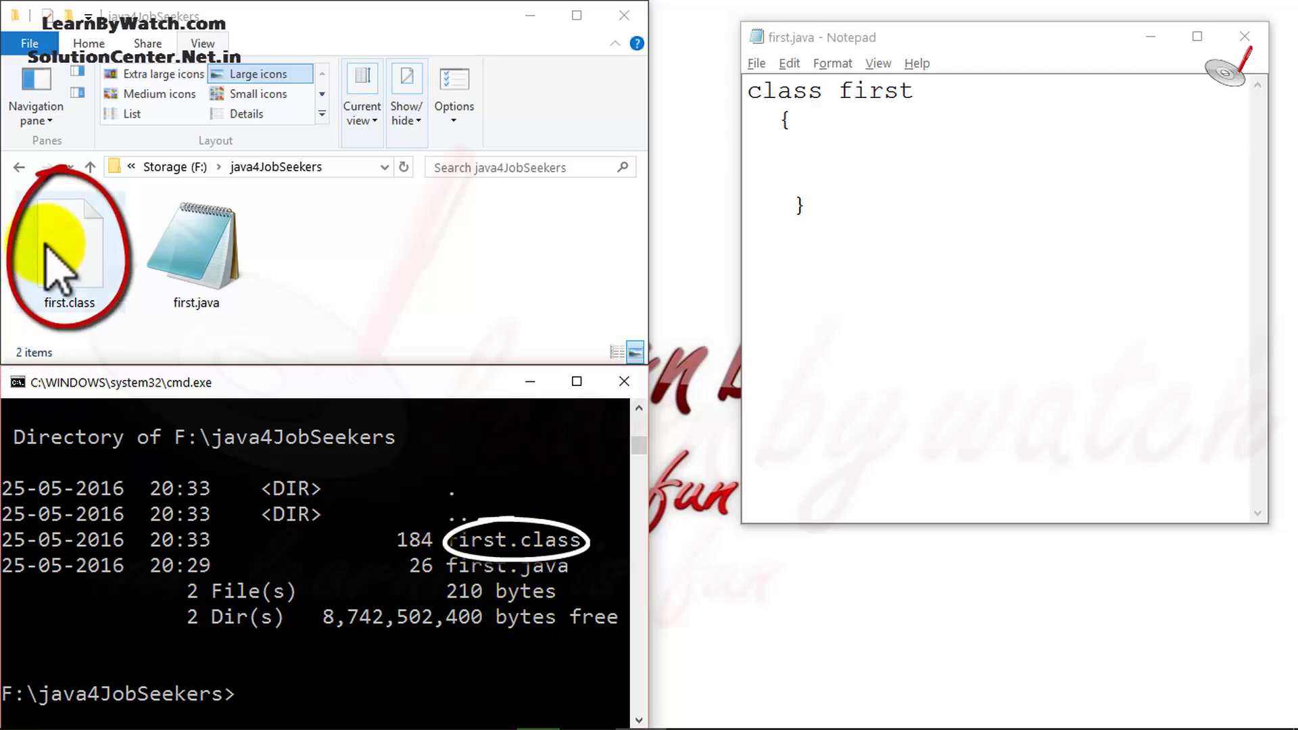
left_click(93, 260)
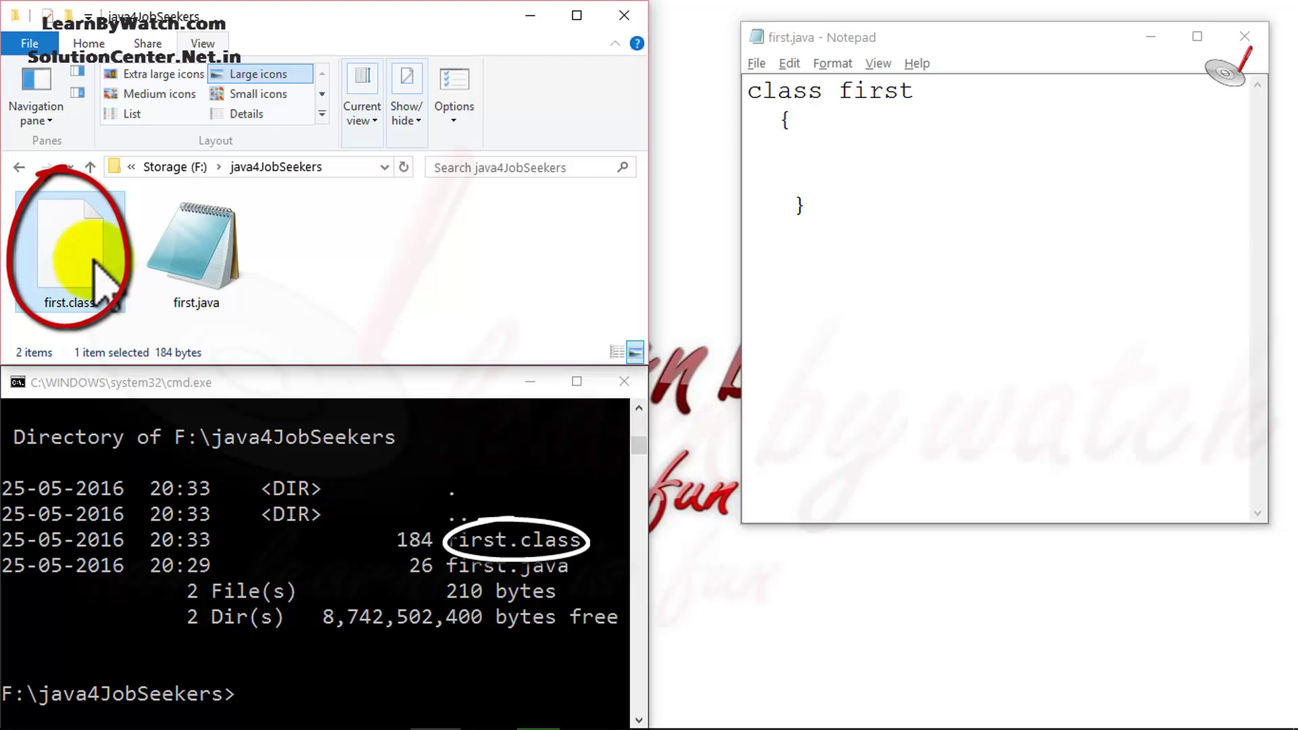
left_click(225, 262)
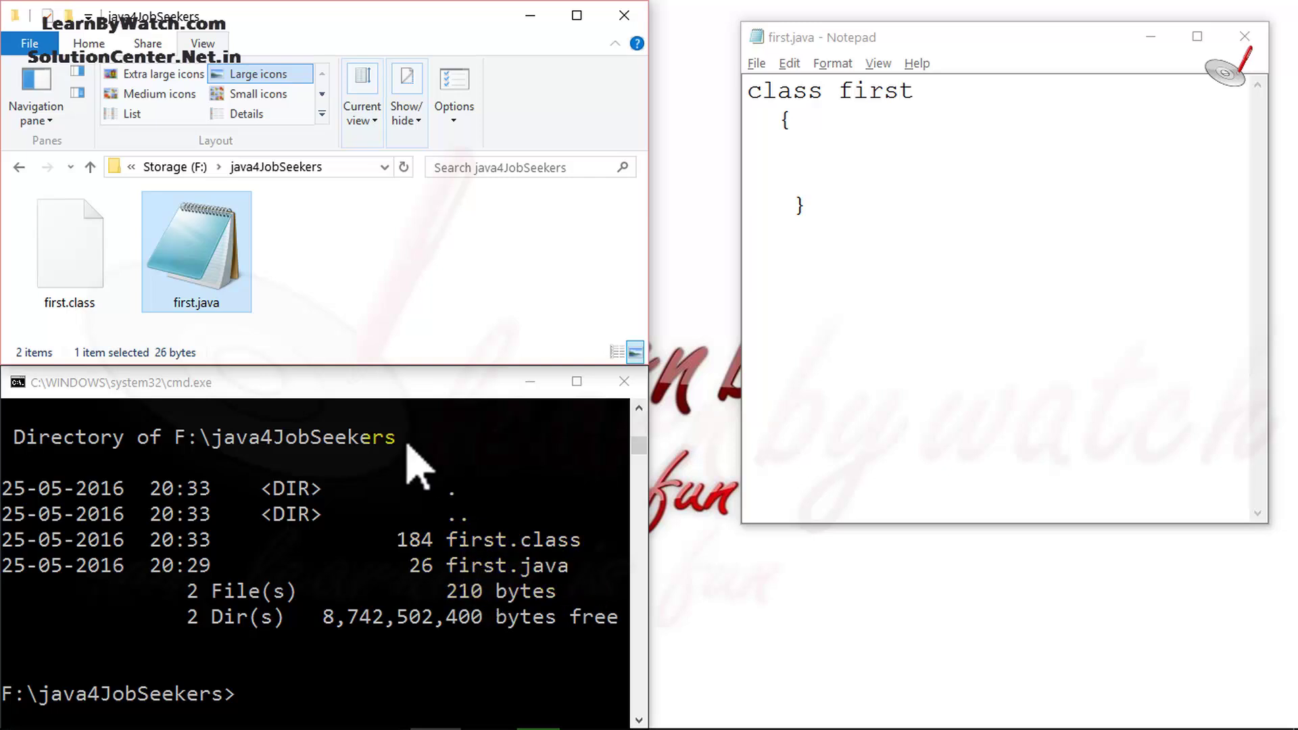
left_click(121, 314)
left_click(52, 281)
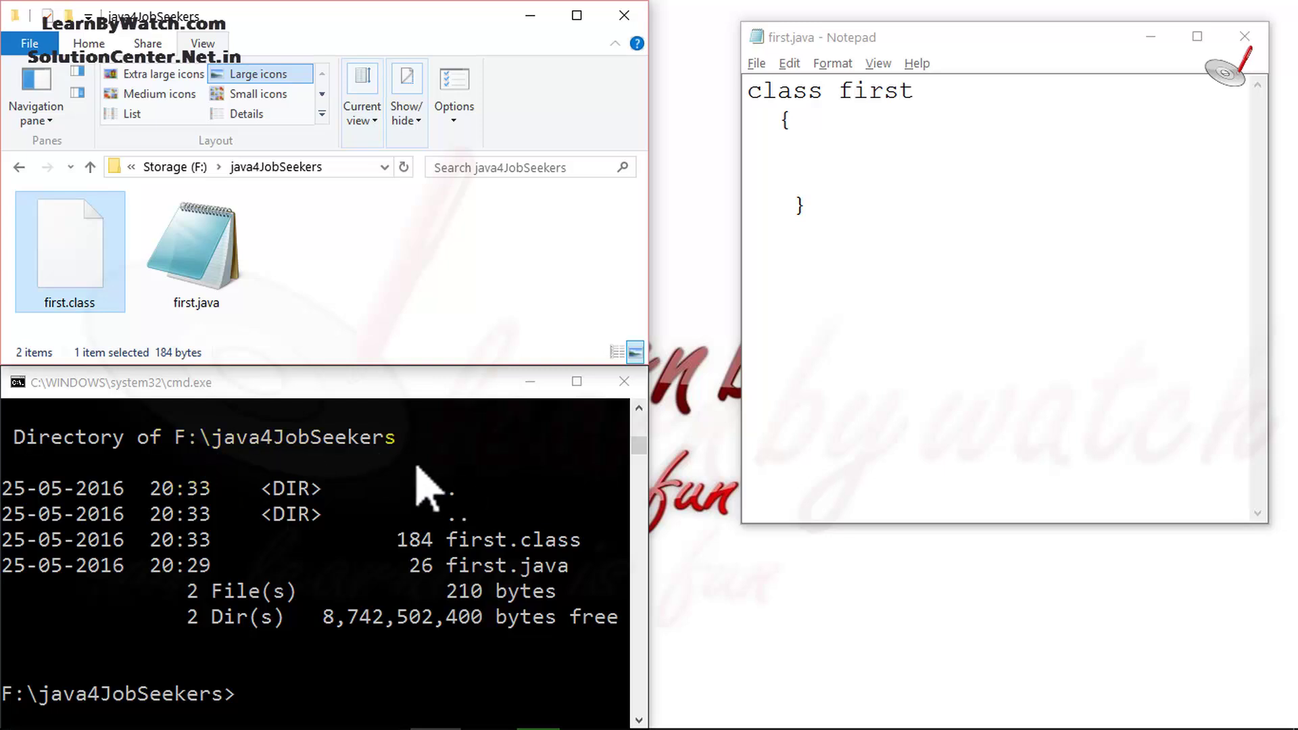
left_click(198, 279)
mouse_move(69, 254)
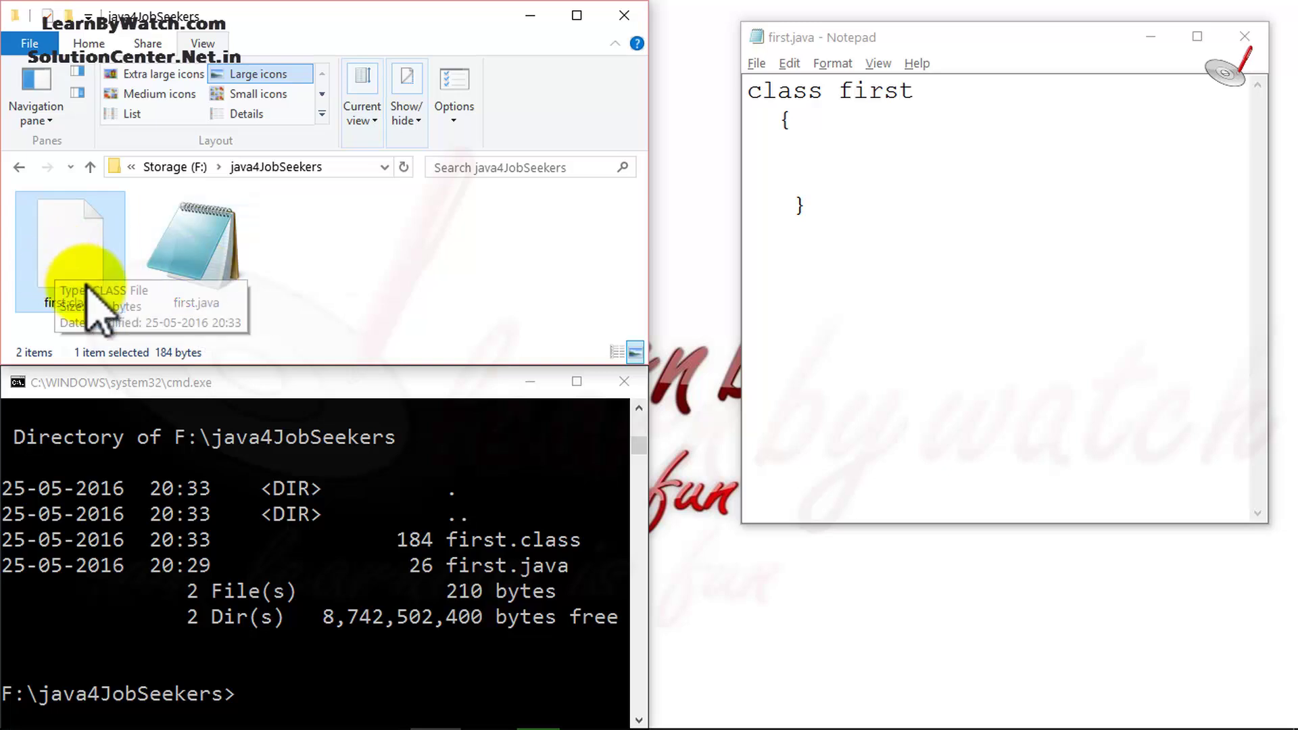
left_click(342, 708)
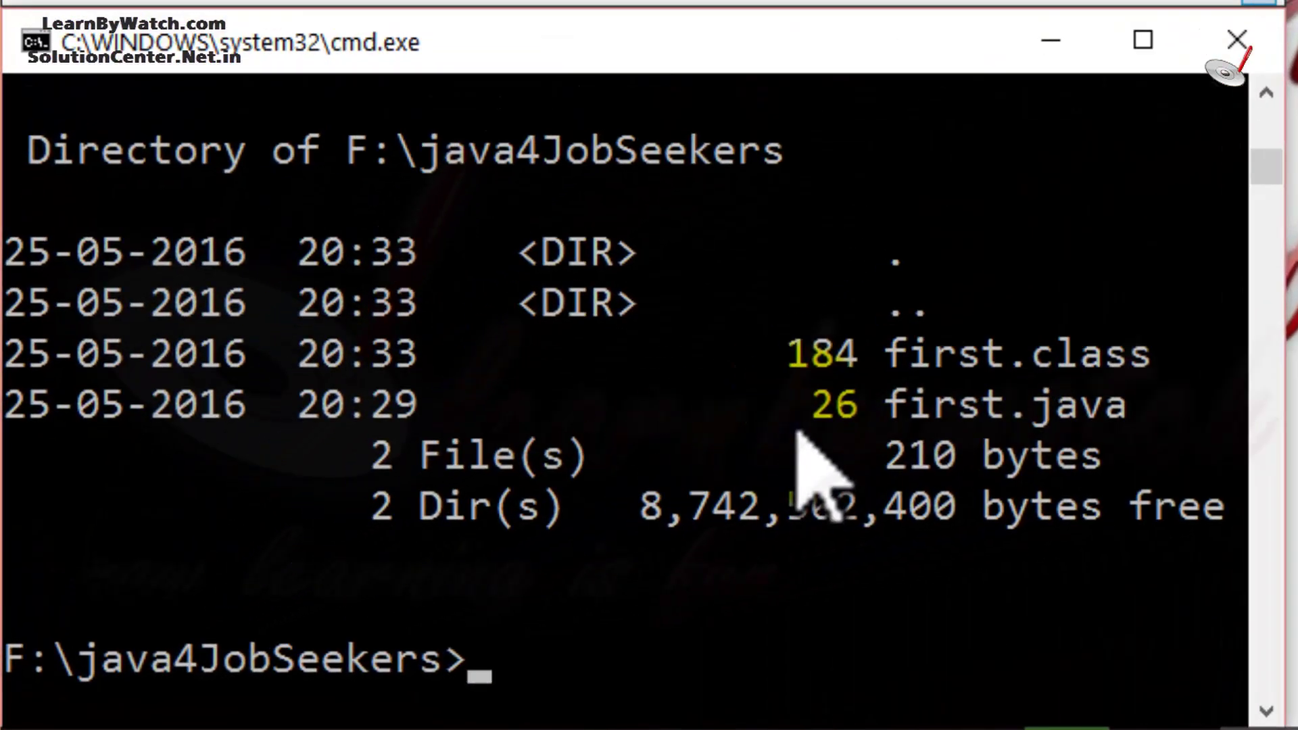
- Run java first, which fails with 'Main method not found in class first'
type("java first")
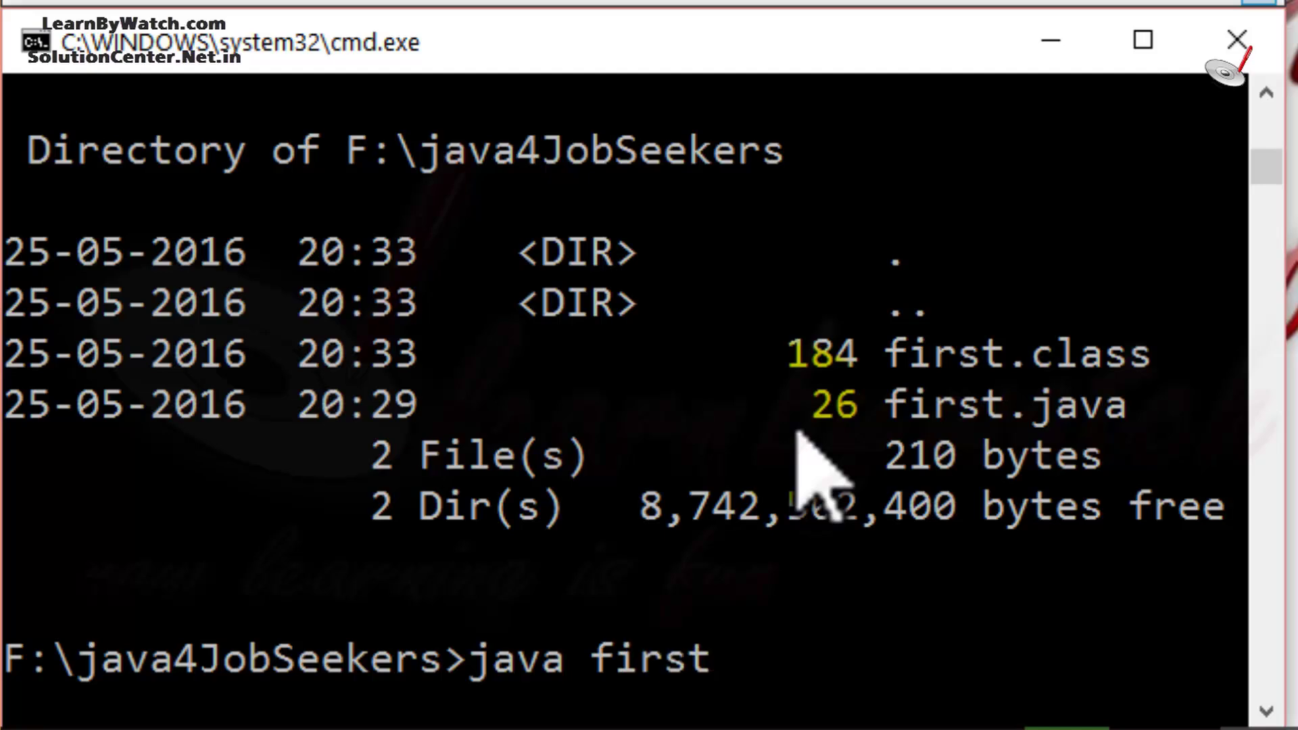
key("Return")
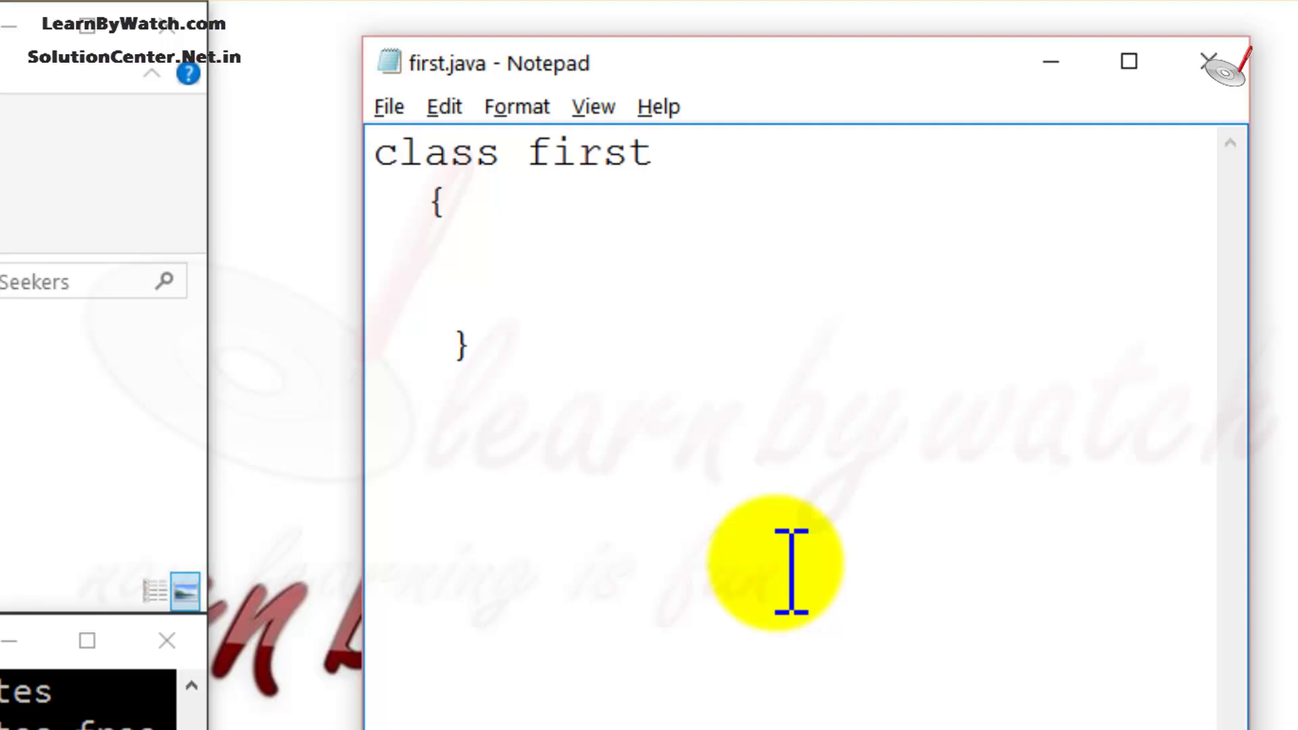
- Type public static void main(String args[]) with its opening brace inside class first
type("p")
type("blic ")
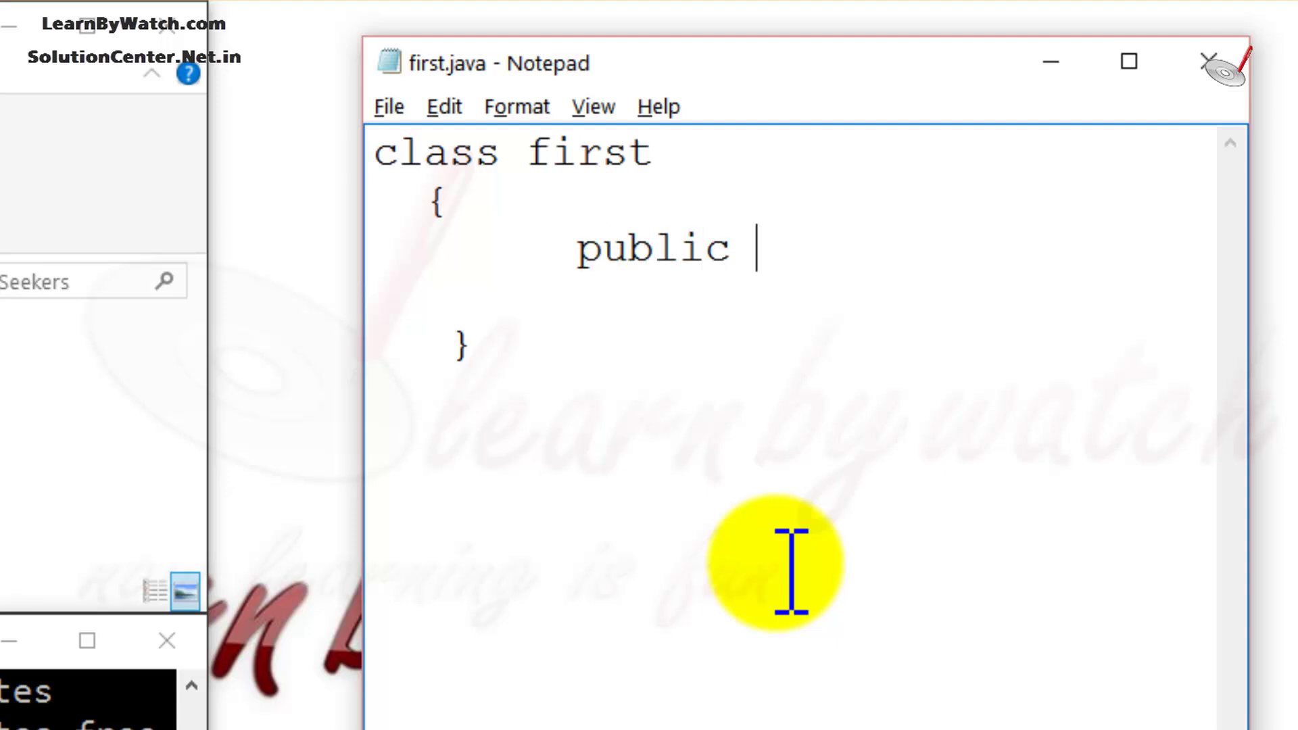
type("staticvo")
key("BackSpace")
key("BackSpace")
type("void main")
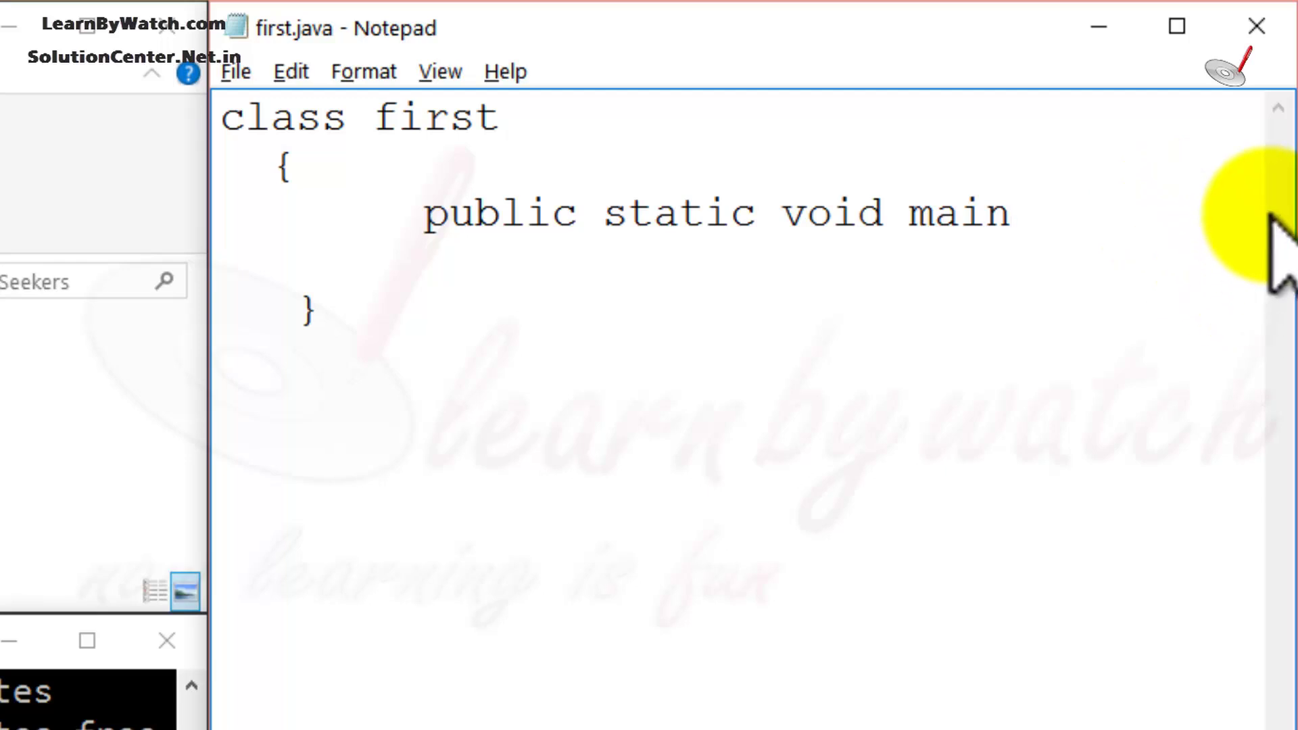
type("(S")
type("tring args[])")
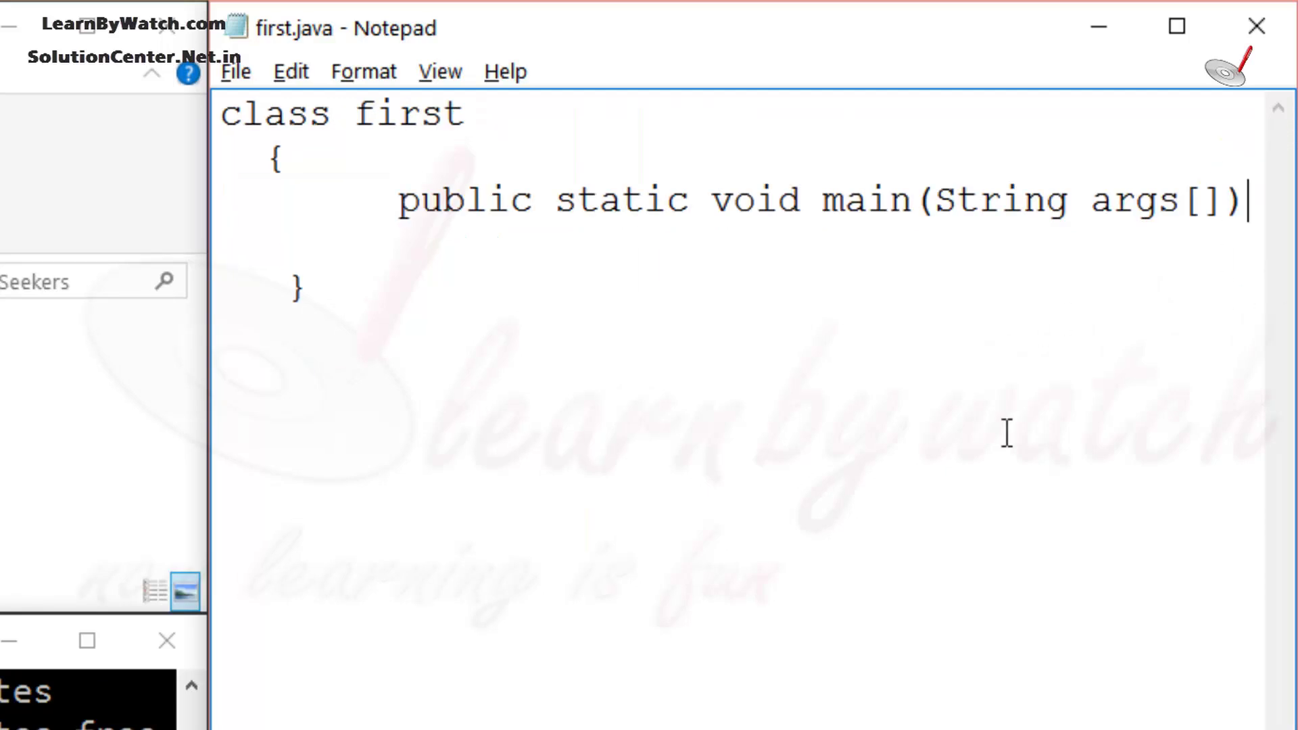
key("Return")
key("Tab")
type("{")
key("Return")
- Highlight static, String args[], public and main to explain them, then save
left_click_drag(689, 200, 553, 200)
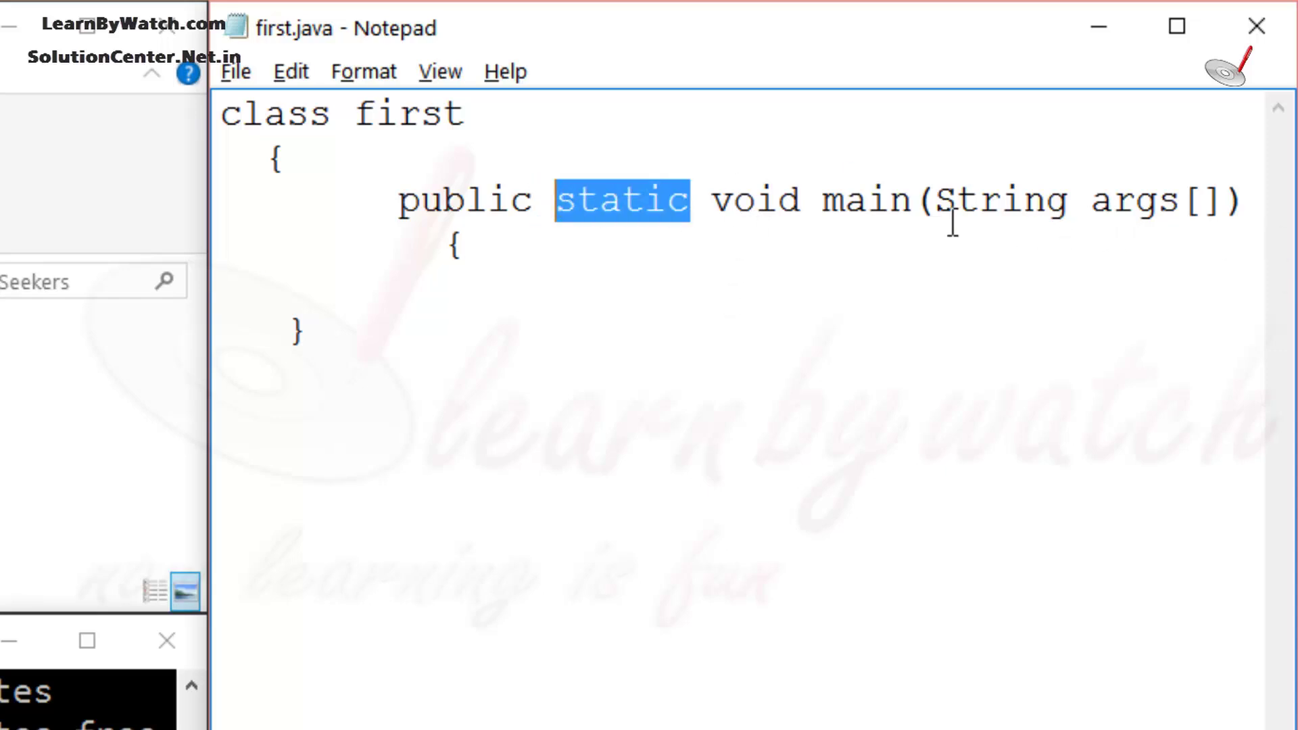
mouse_move(957, 203)
left_mouse_down()
mouse_move(1124, 184)
mouse_move(284, 132)
mouse_move(1225, 177)
left_mouse_up()
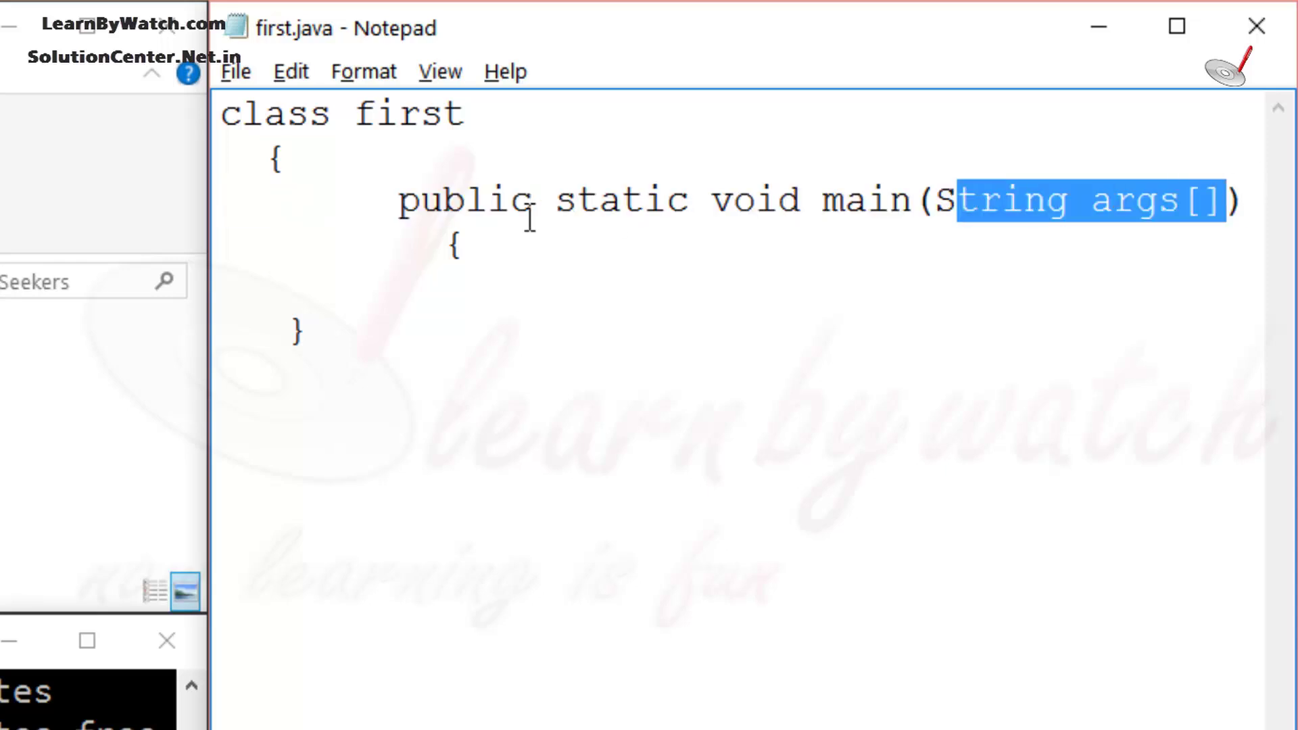
left_click_drag(536, 200, 411, 203)
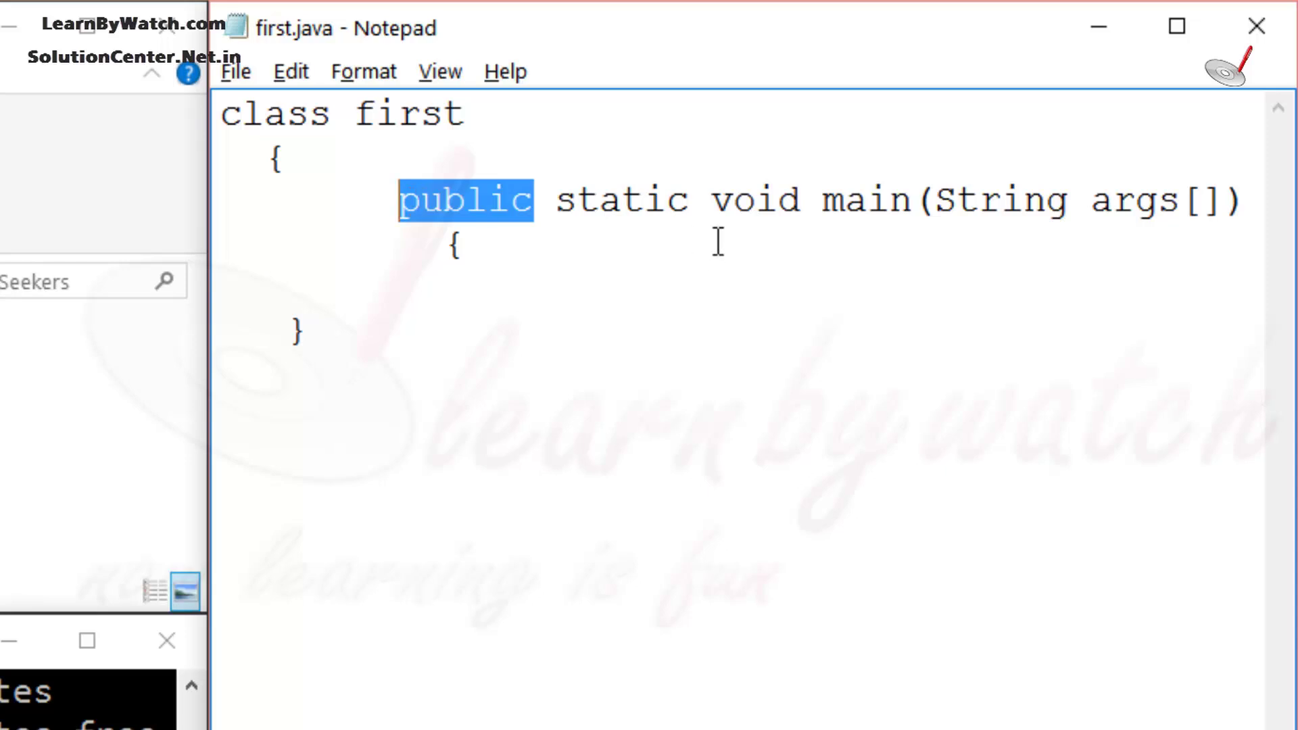
mouse_move(712, 203)
left_mouse_down()
mouse_move(760, 209)
mouse_move(898, 181)
left_mouse_up()
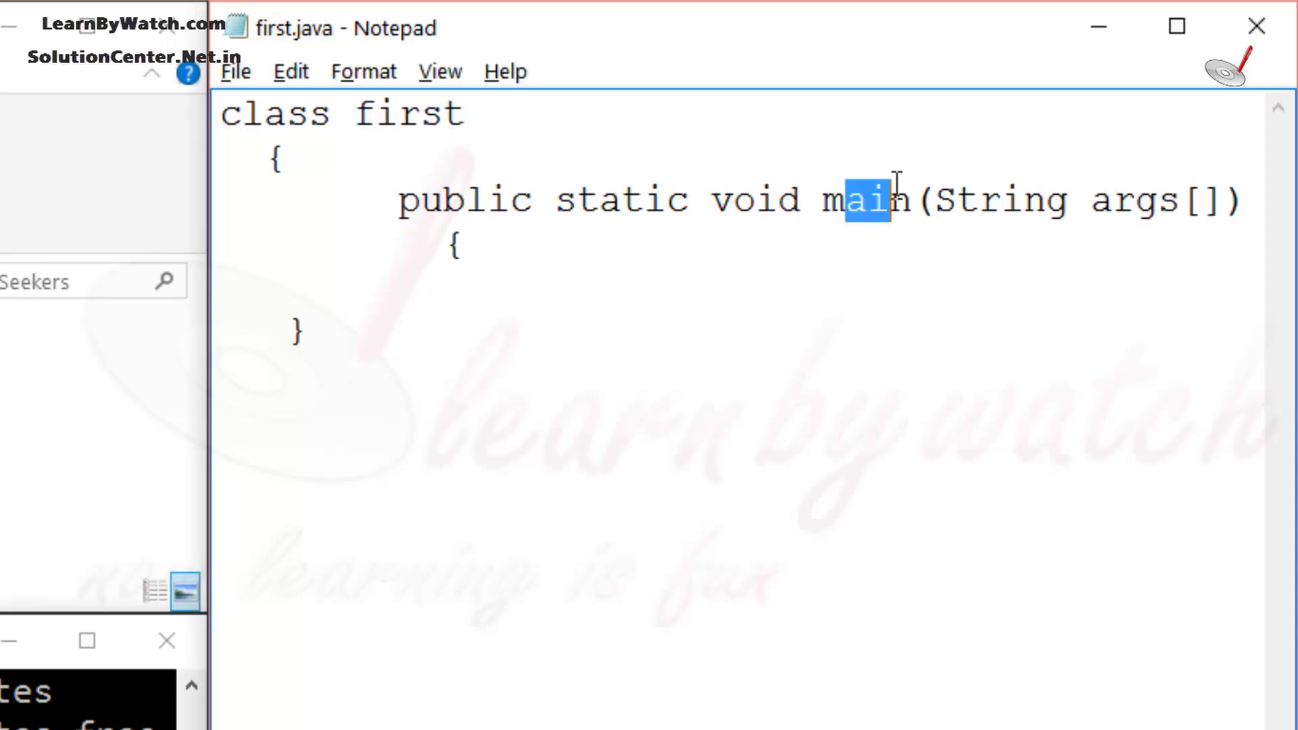
left_click(628, 302)
type("}")
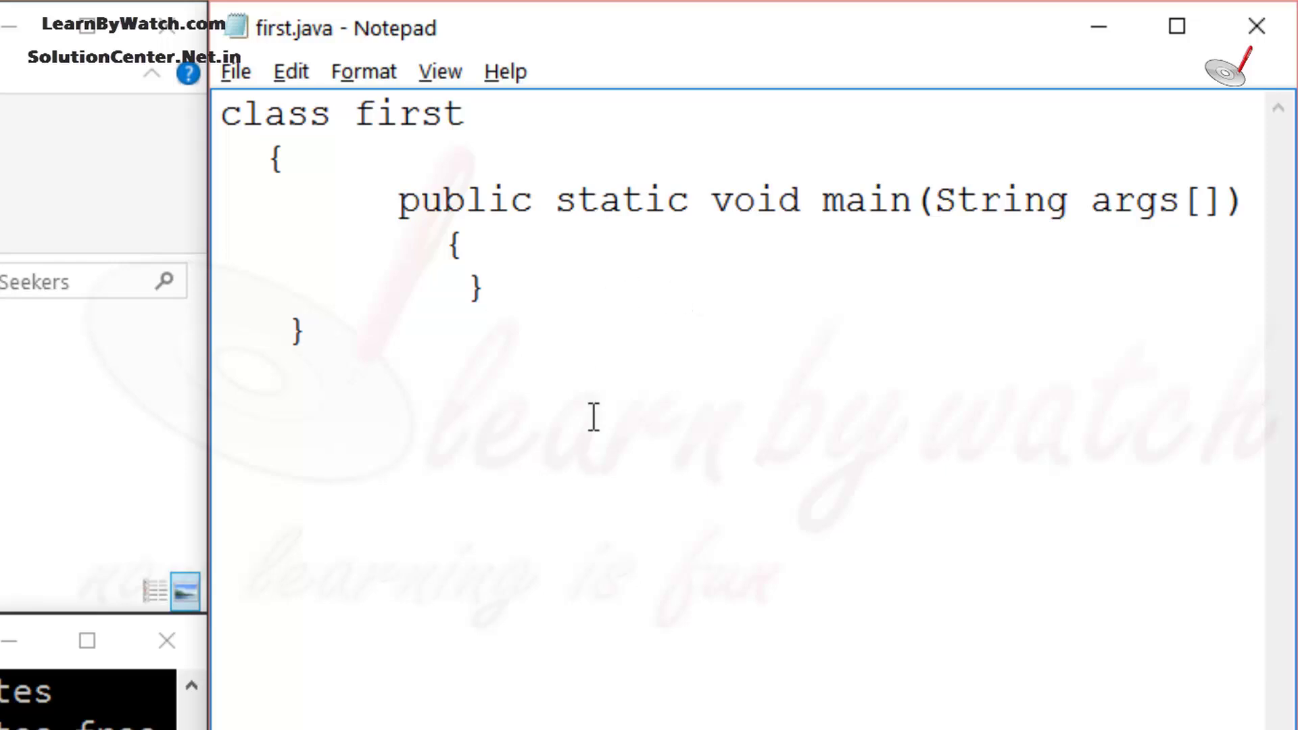
key("alt+f")
key("Escape")
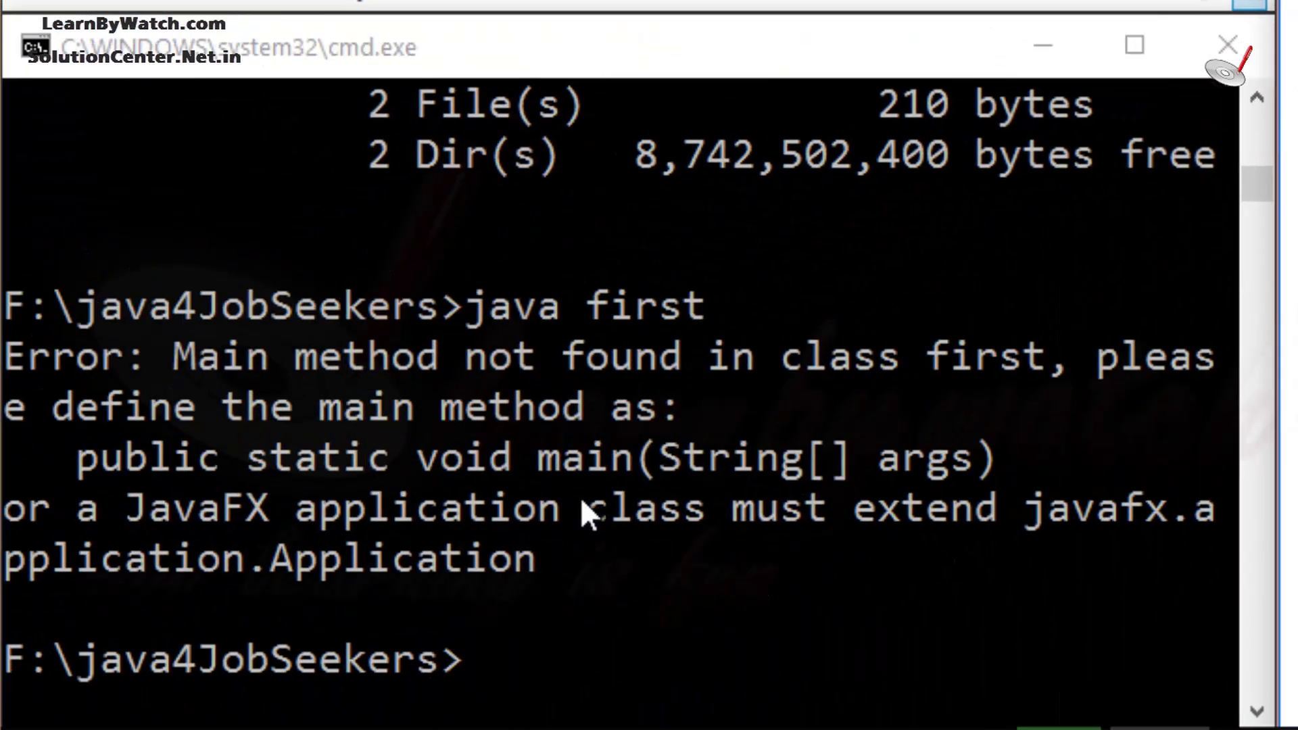
- Recompile first.java with javac and run java first, now without errors
left_click(580, 497)
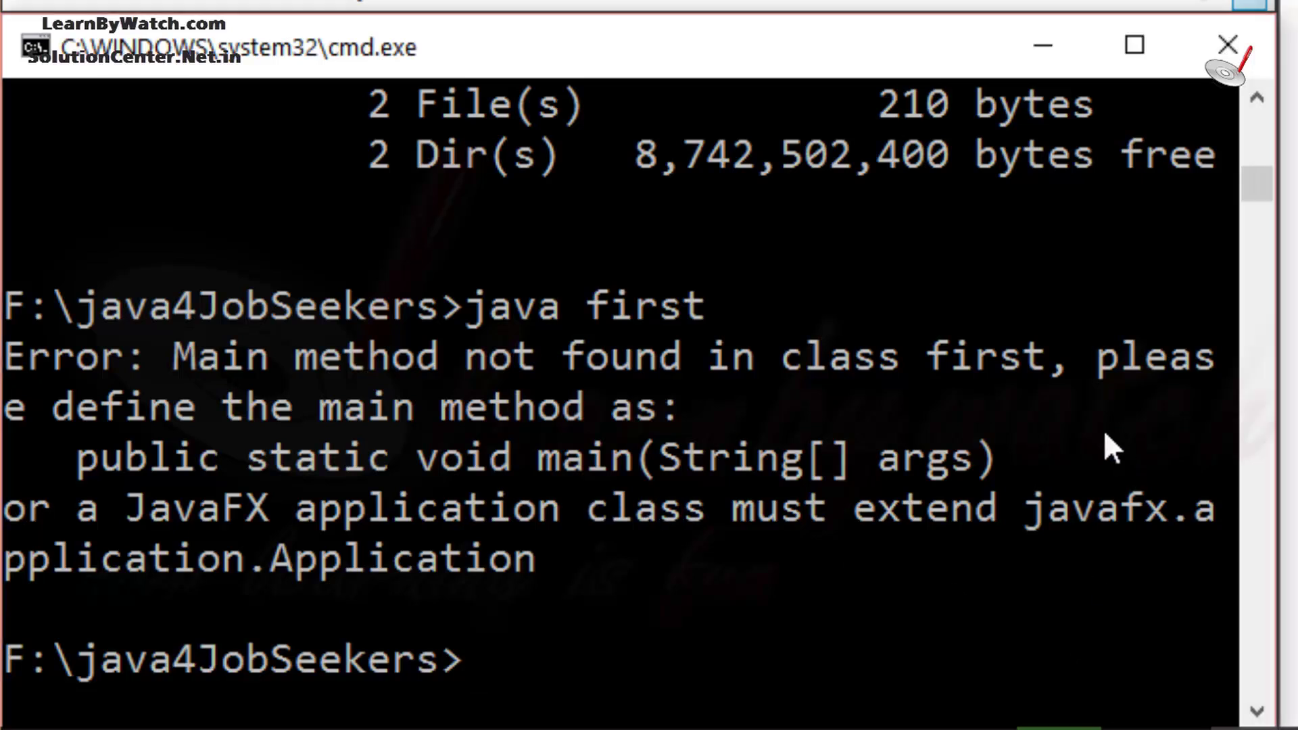
type("javac")
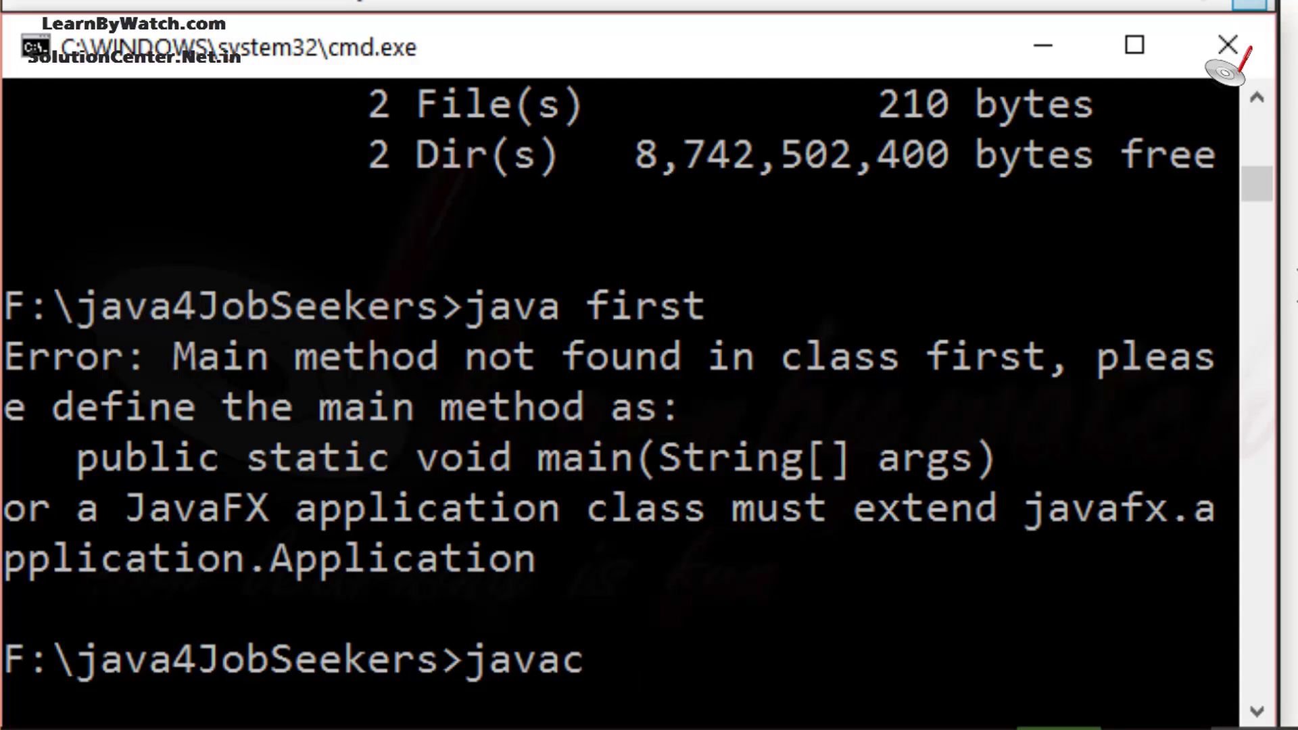
type("first.java")
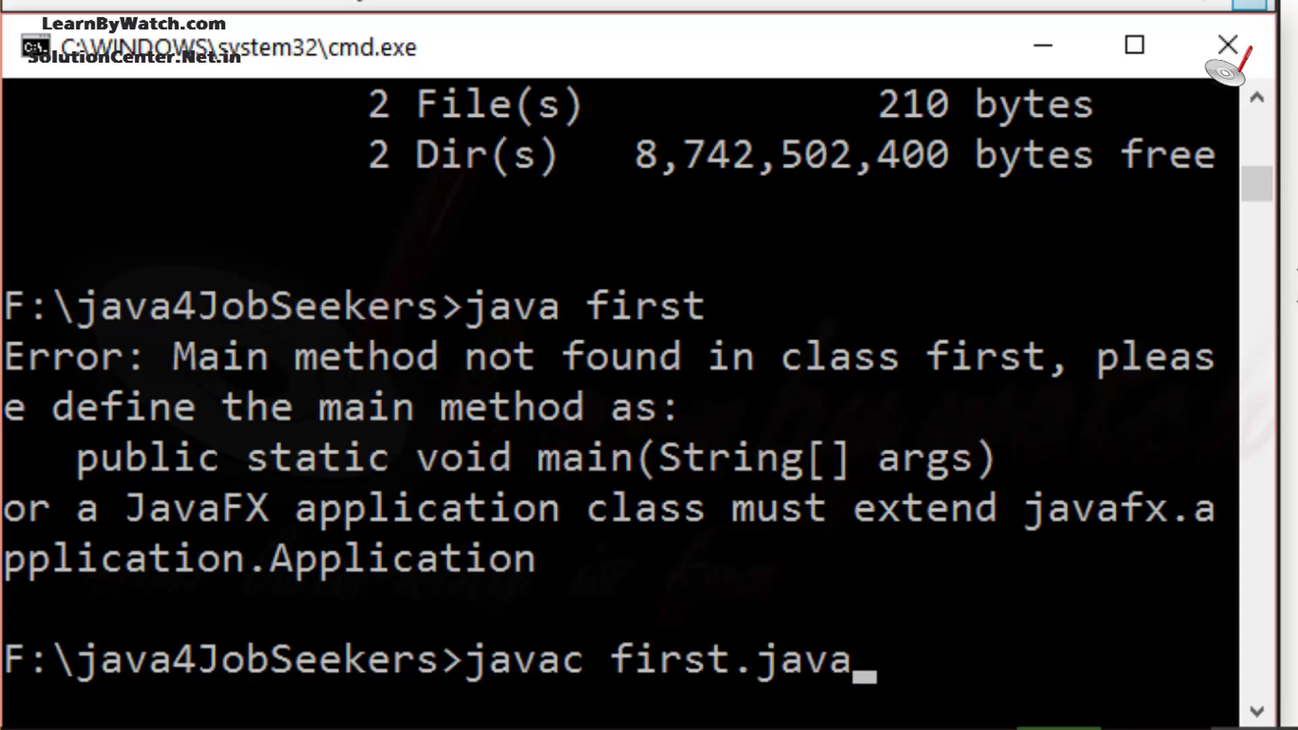
key("Return")
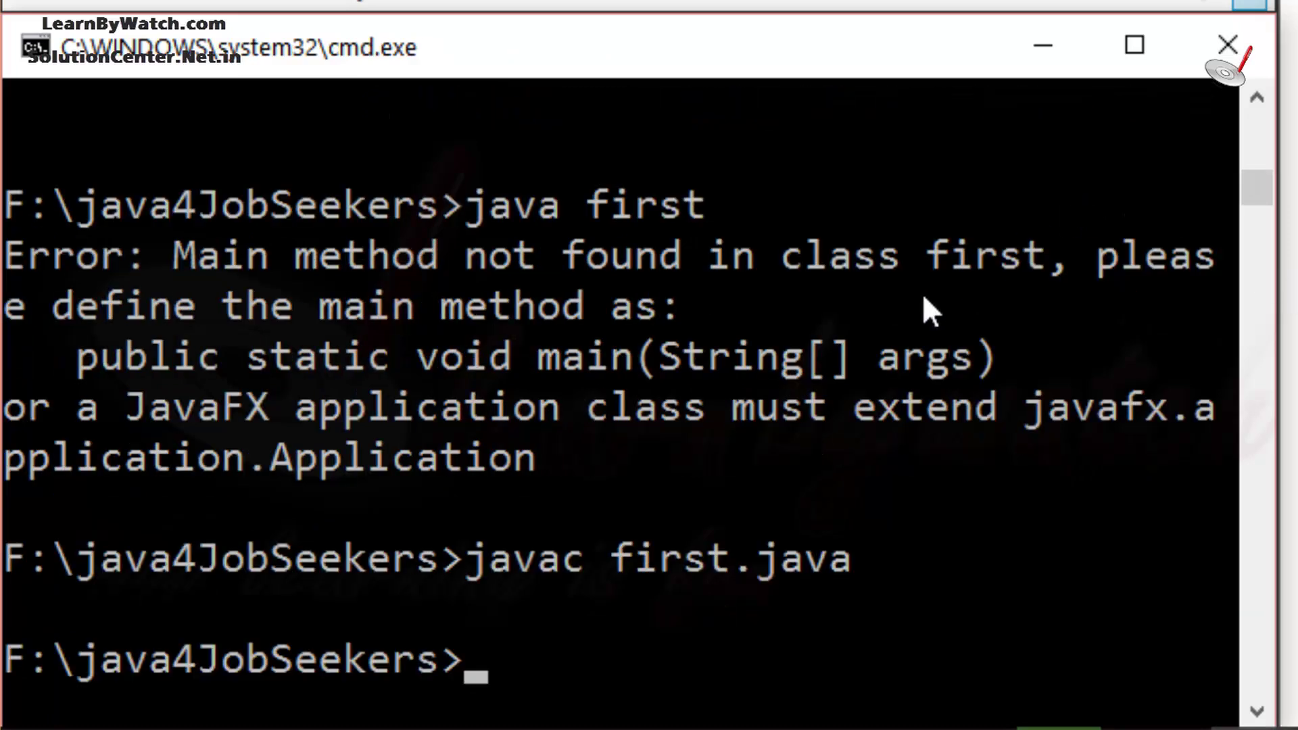
type("java ")
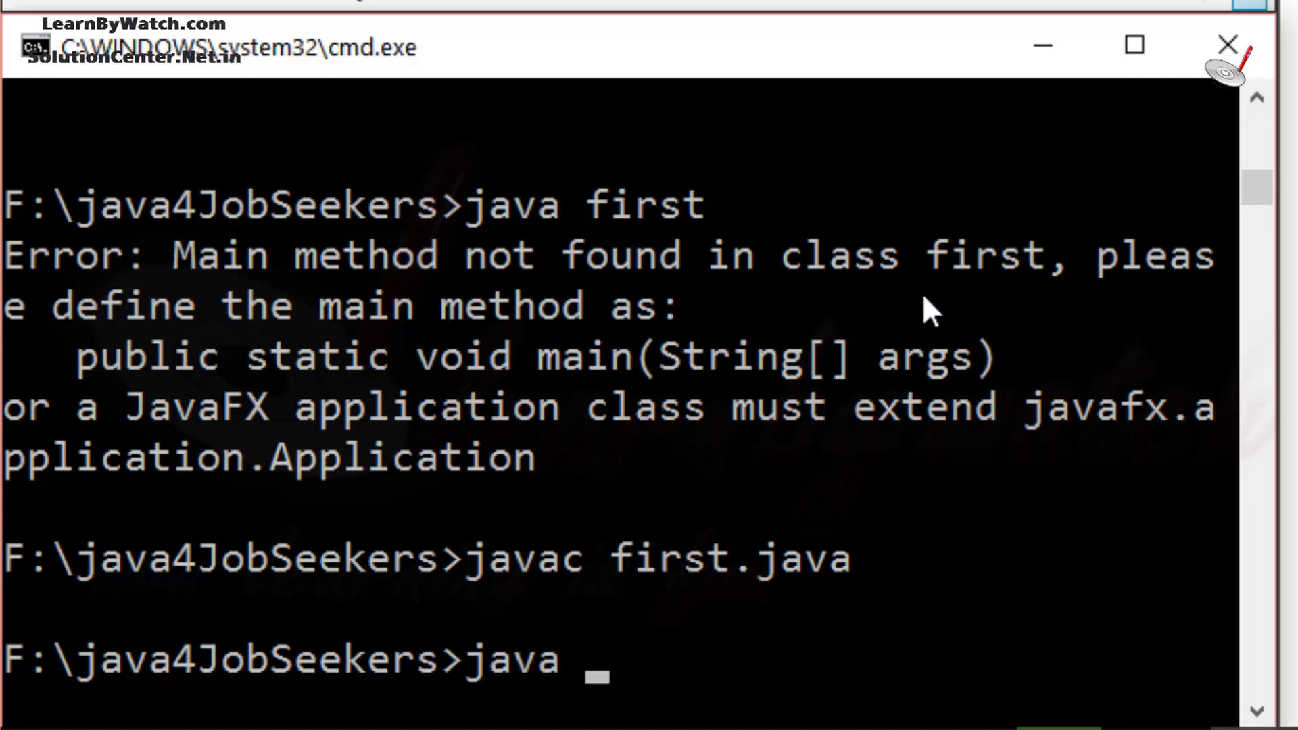
type("first")
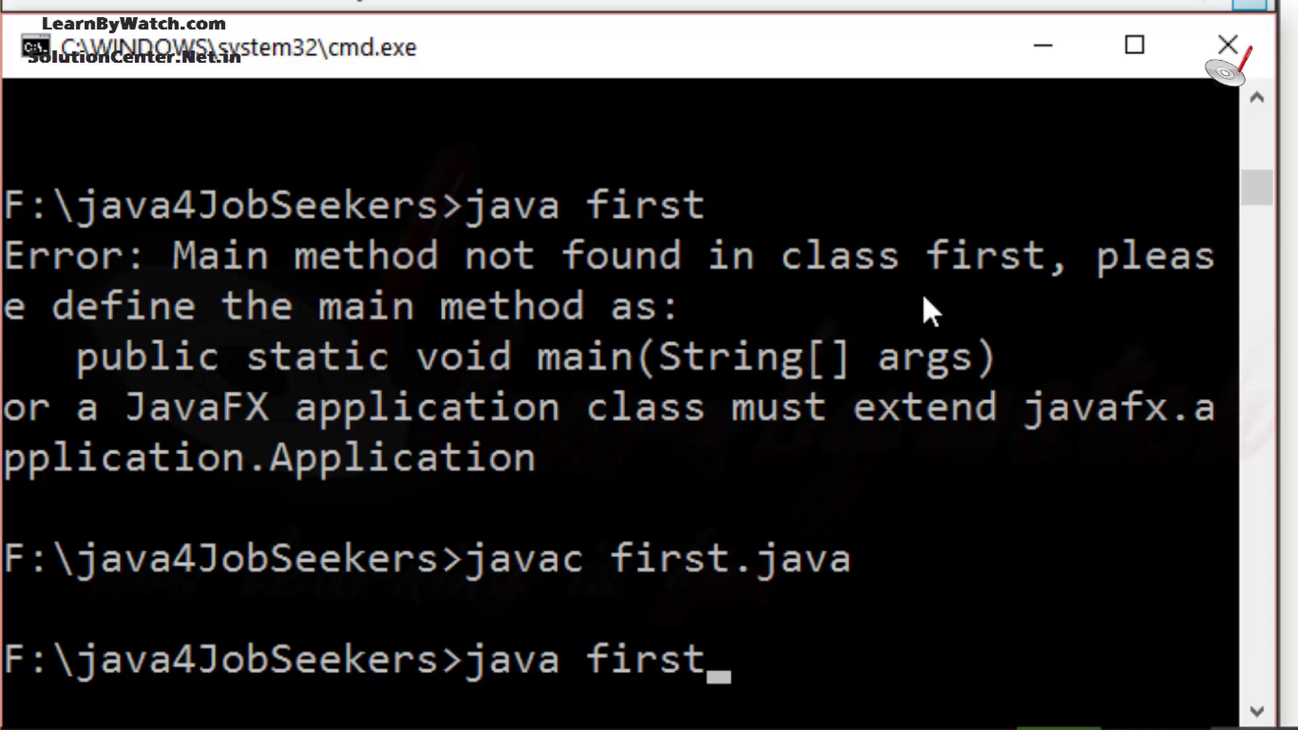
key("Return")
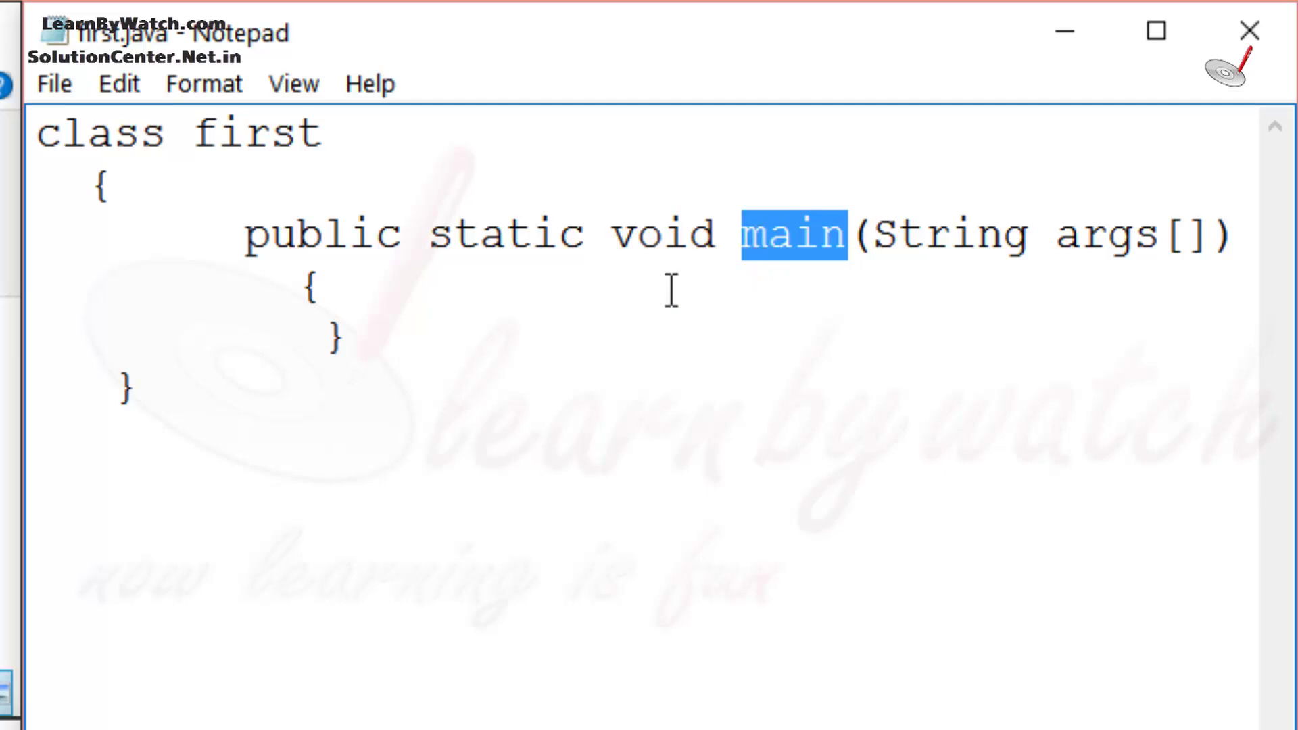
left_click_drag(324, 145, 192, 155)
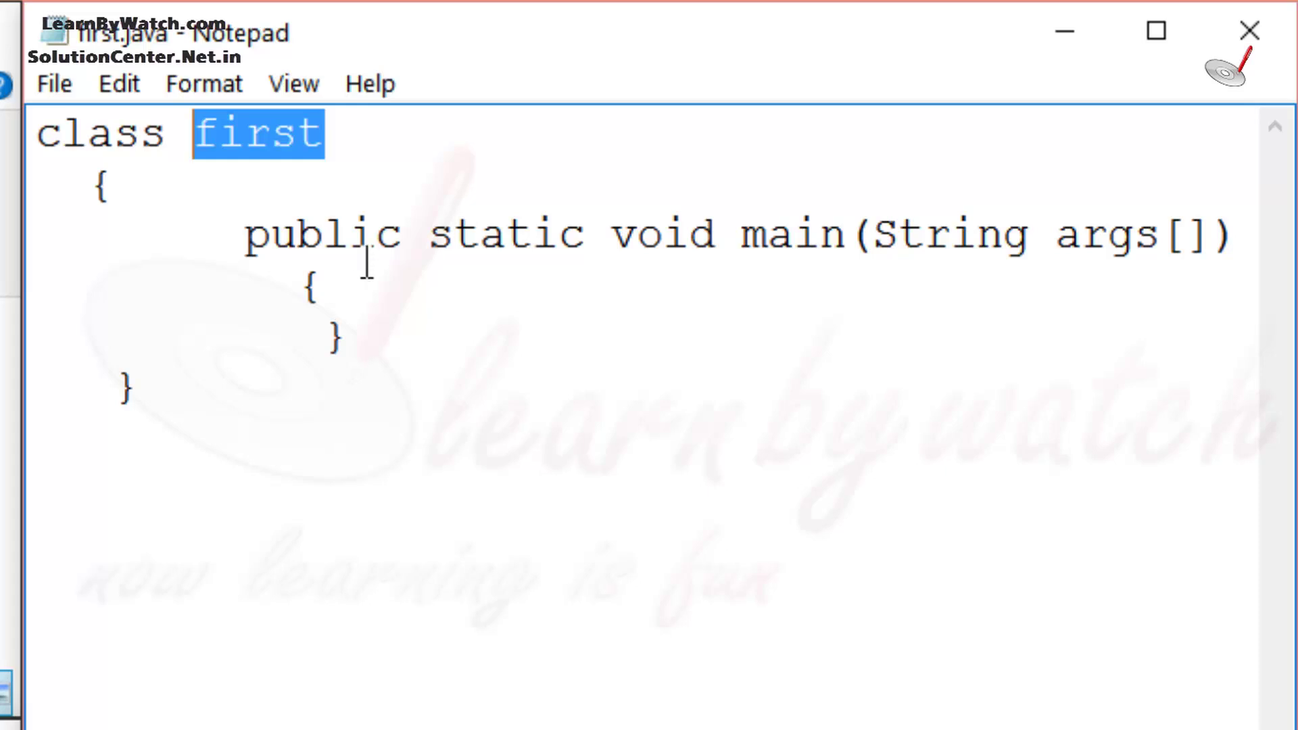
left_click_drag(717, 245, 641, 250)
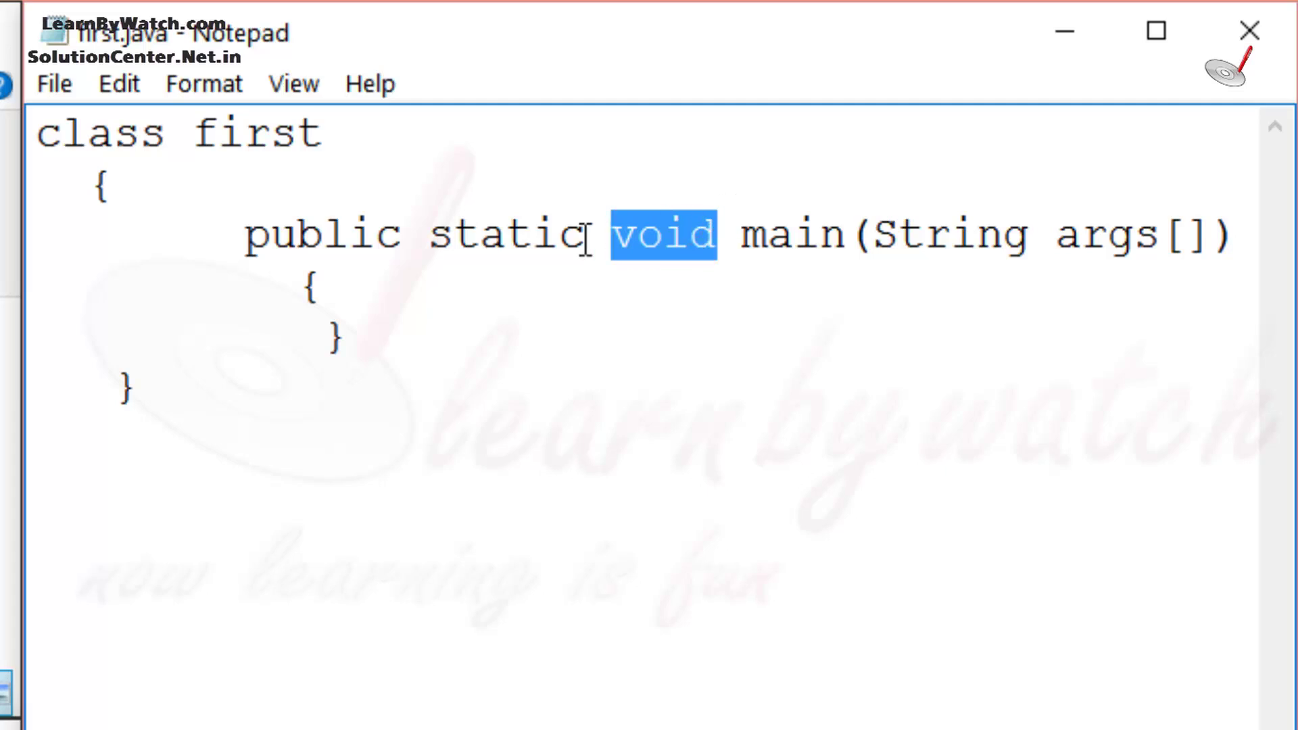
left_click_drag(406, 235, 245, 235)
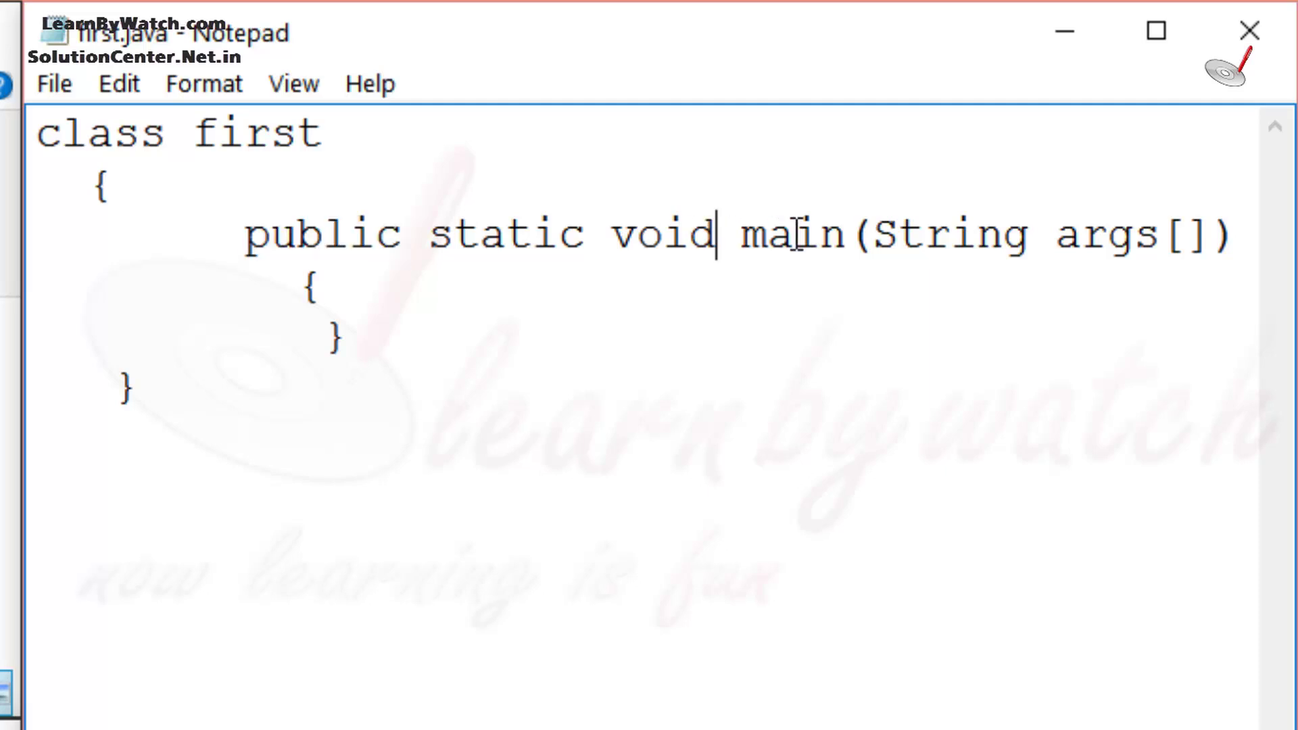
left_click_drag(715, 235, 848, 235)
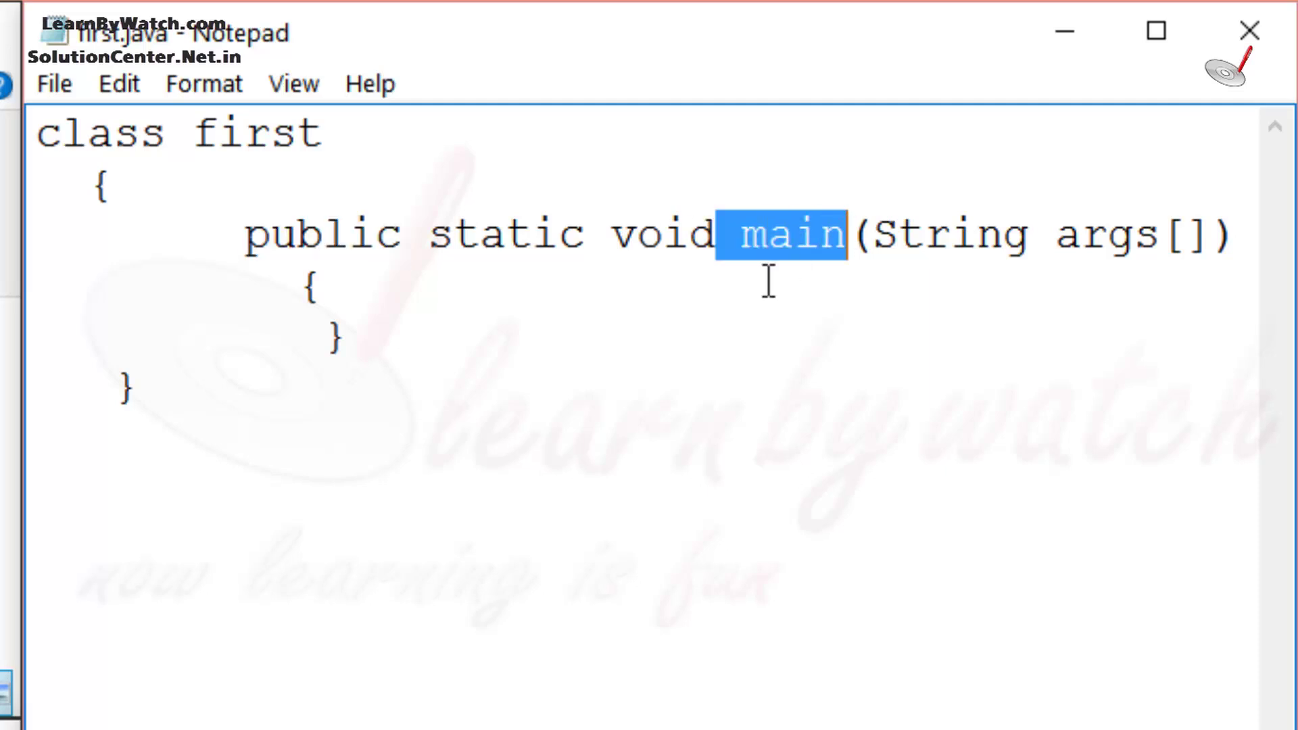
left_click_drag(245, 235, 404, 234)
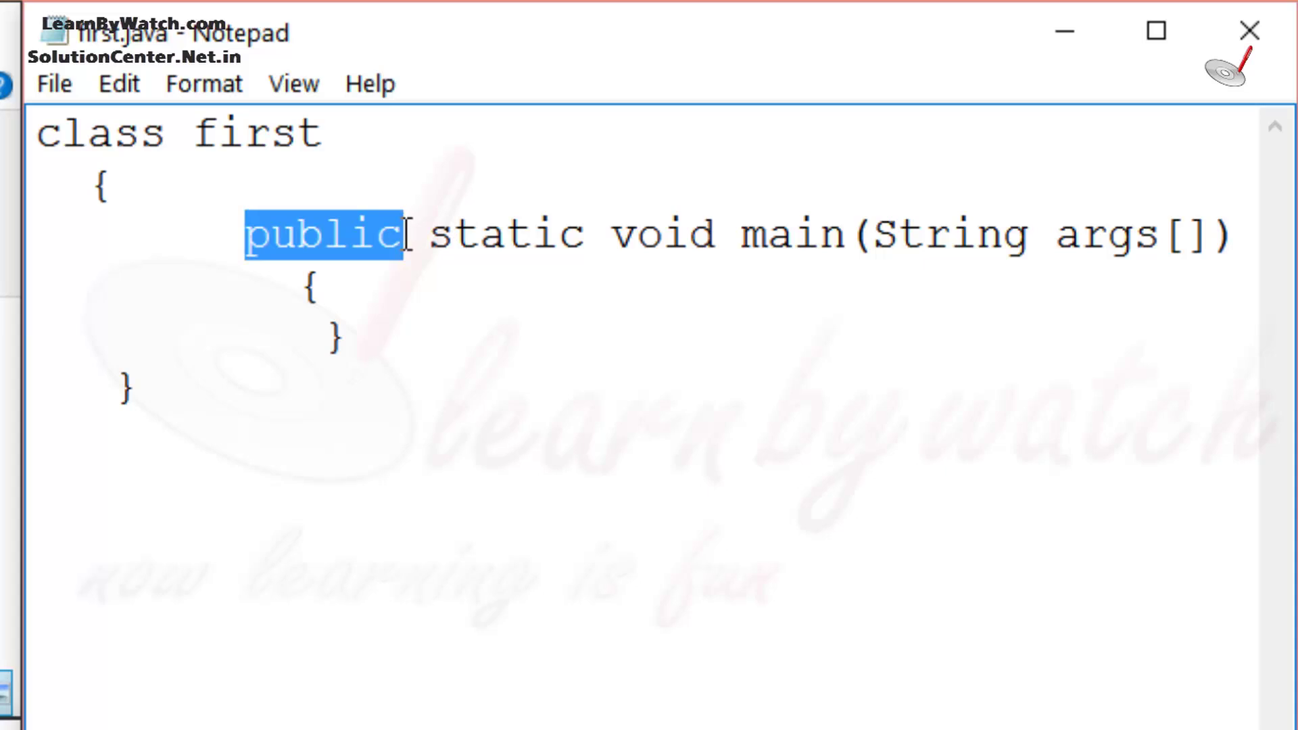
left_click_drag(1056, 235, 1214, 235)
left_click(660, 281)
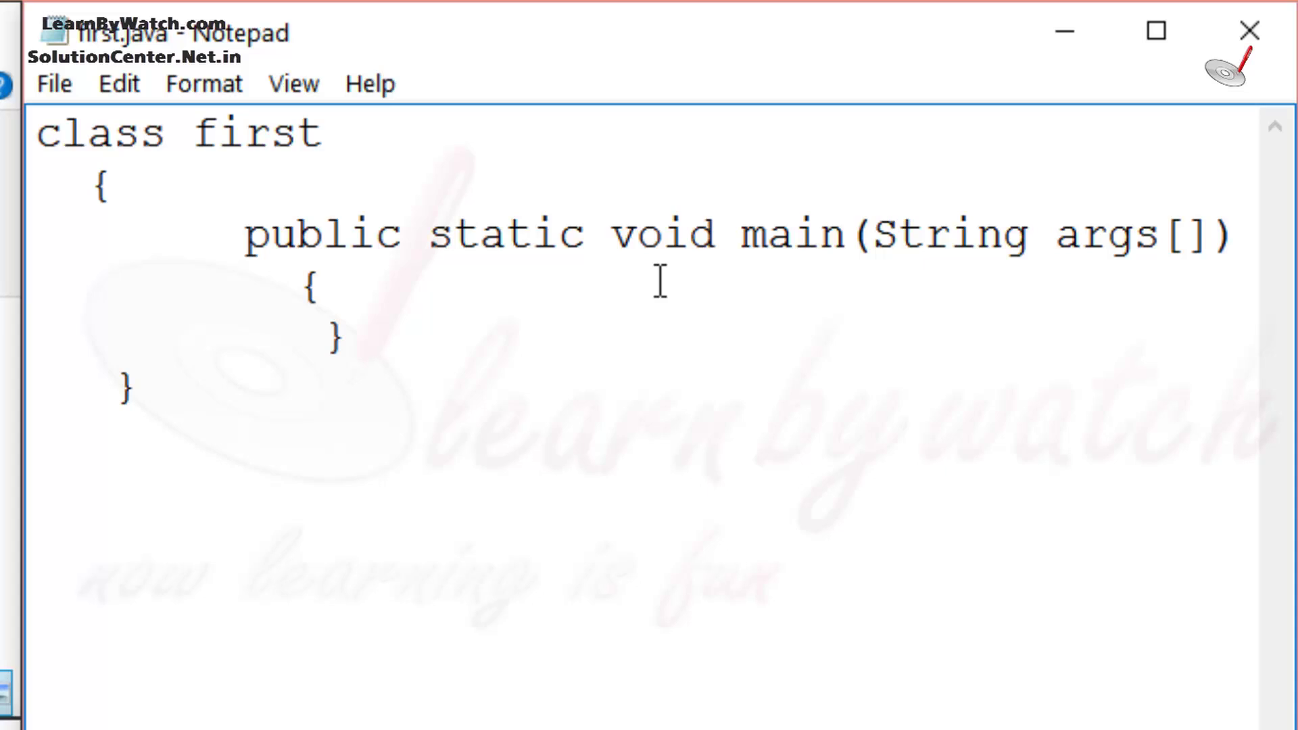
- Type System.out.print("Vineet@LearnByWatch"); inside main and save first.java
key("Return")
key("Tab")
key("Tab")
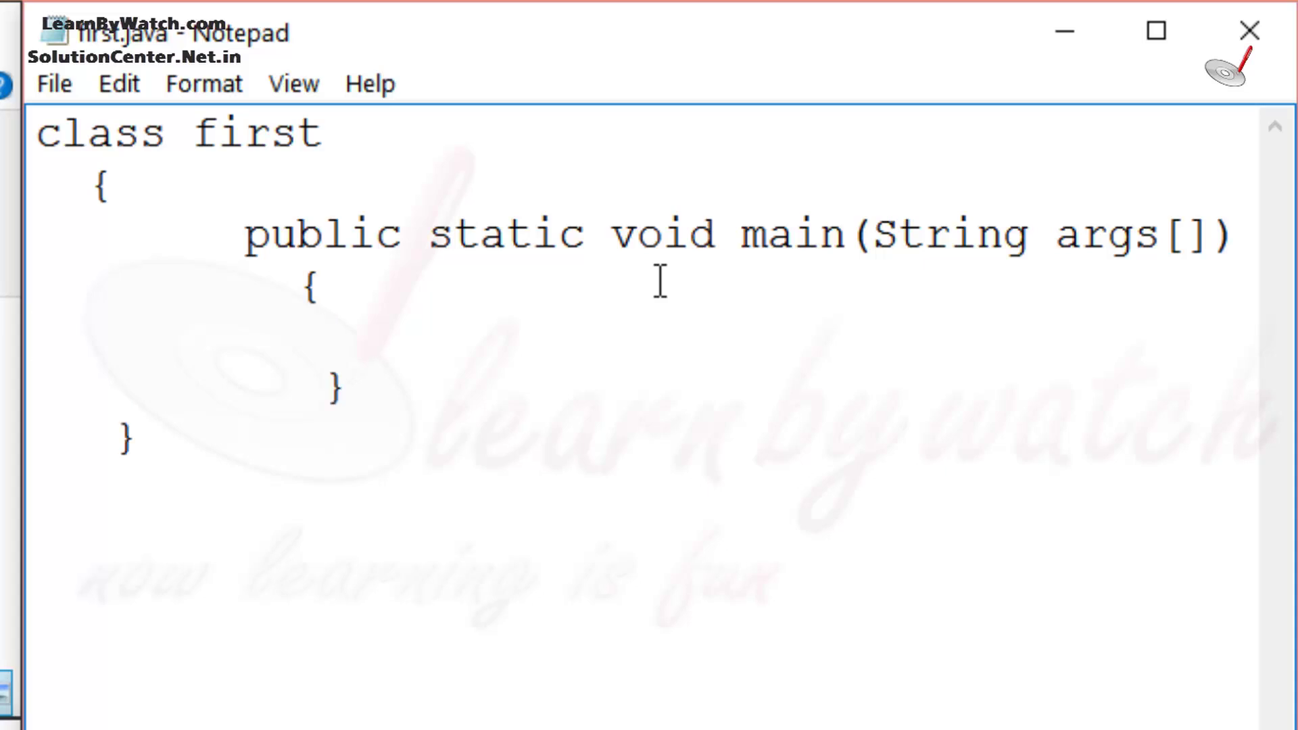
type("System.o")
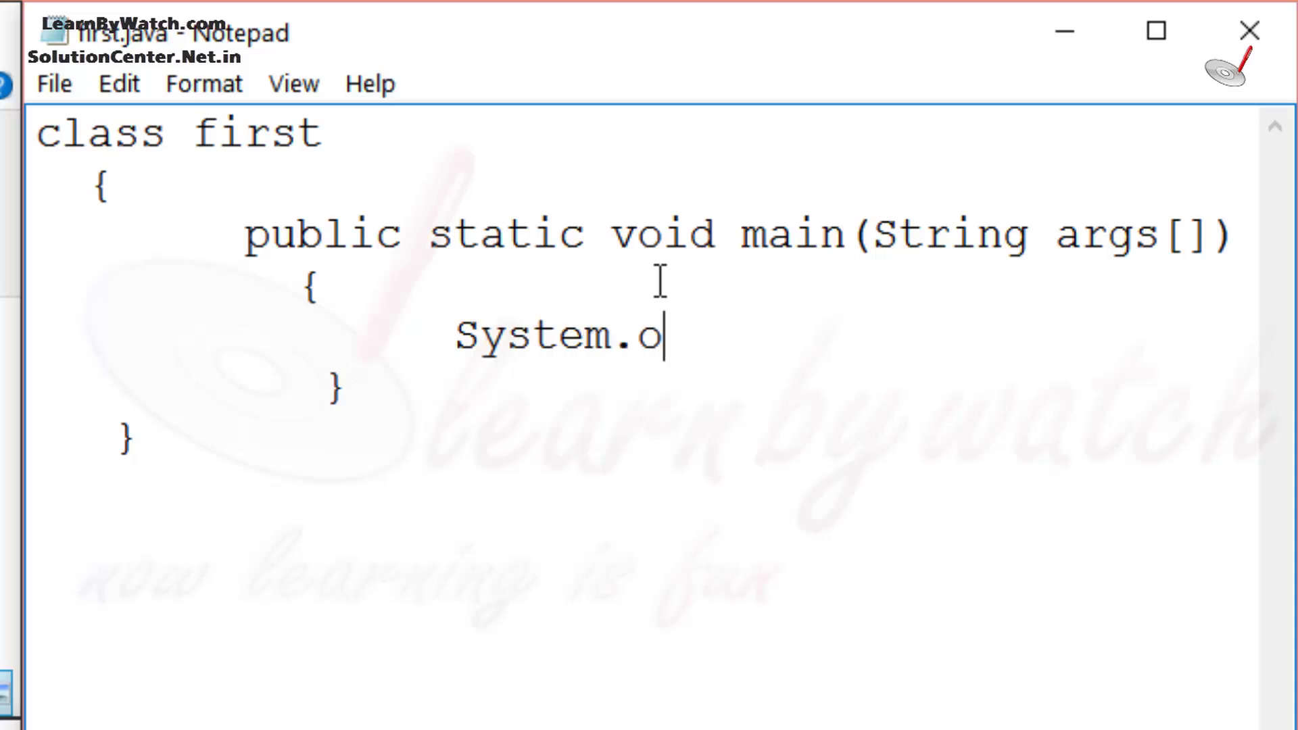
type("ut.println")
key("BackSpace")
key("BackSpace")
type("(")
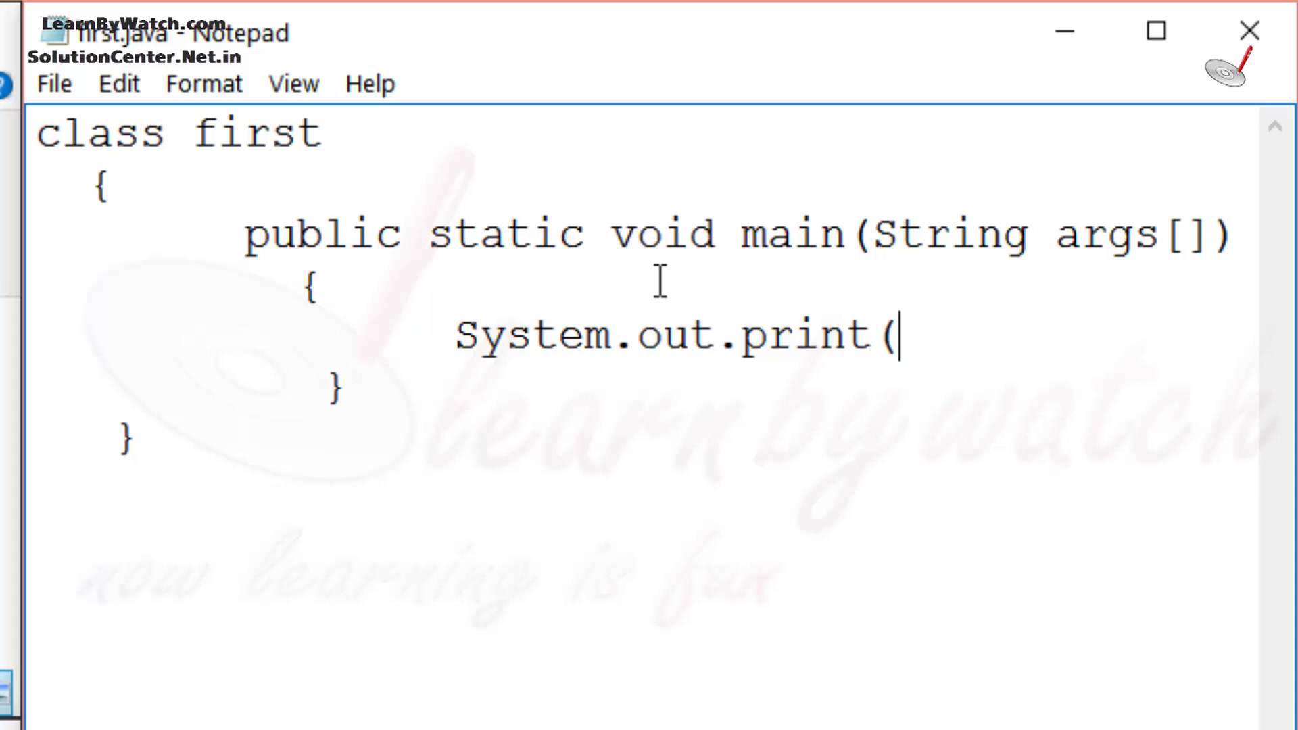
type("\"Vinn")
key("BackSpace")
type("eet")
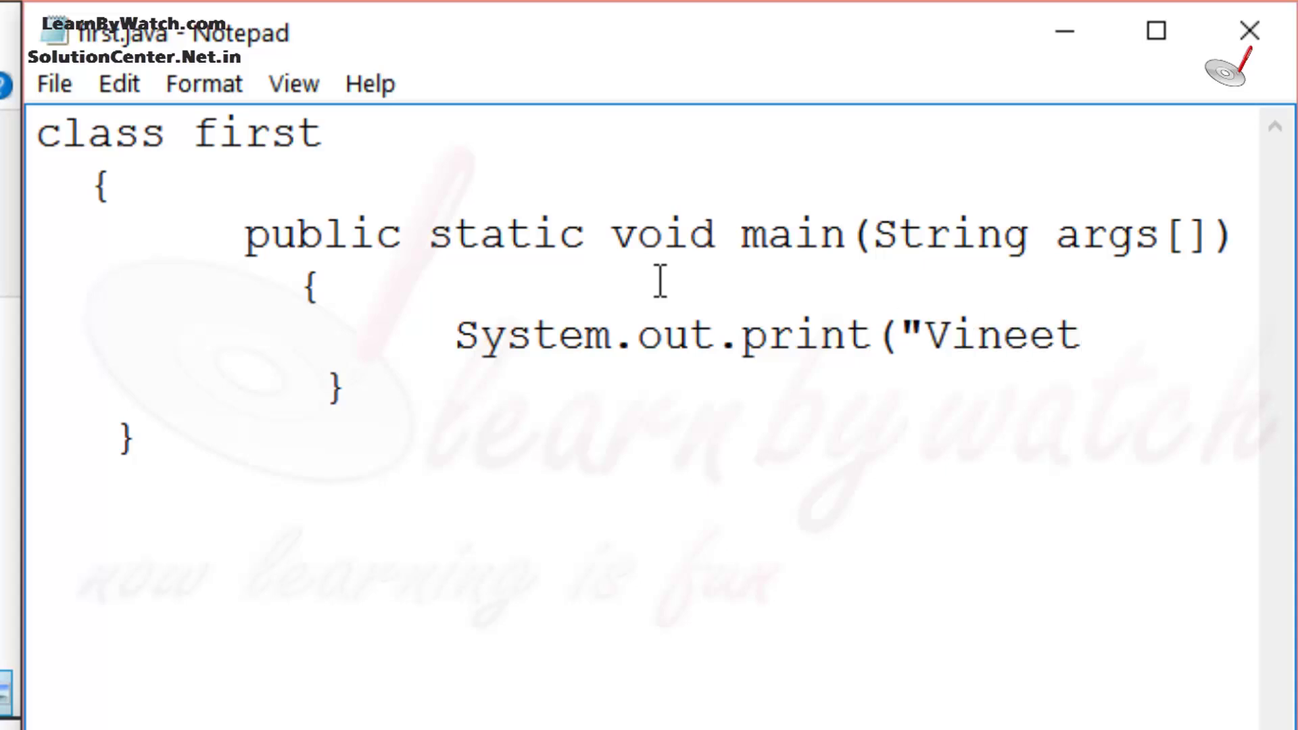
type("@LearnByWa")
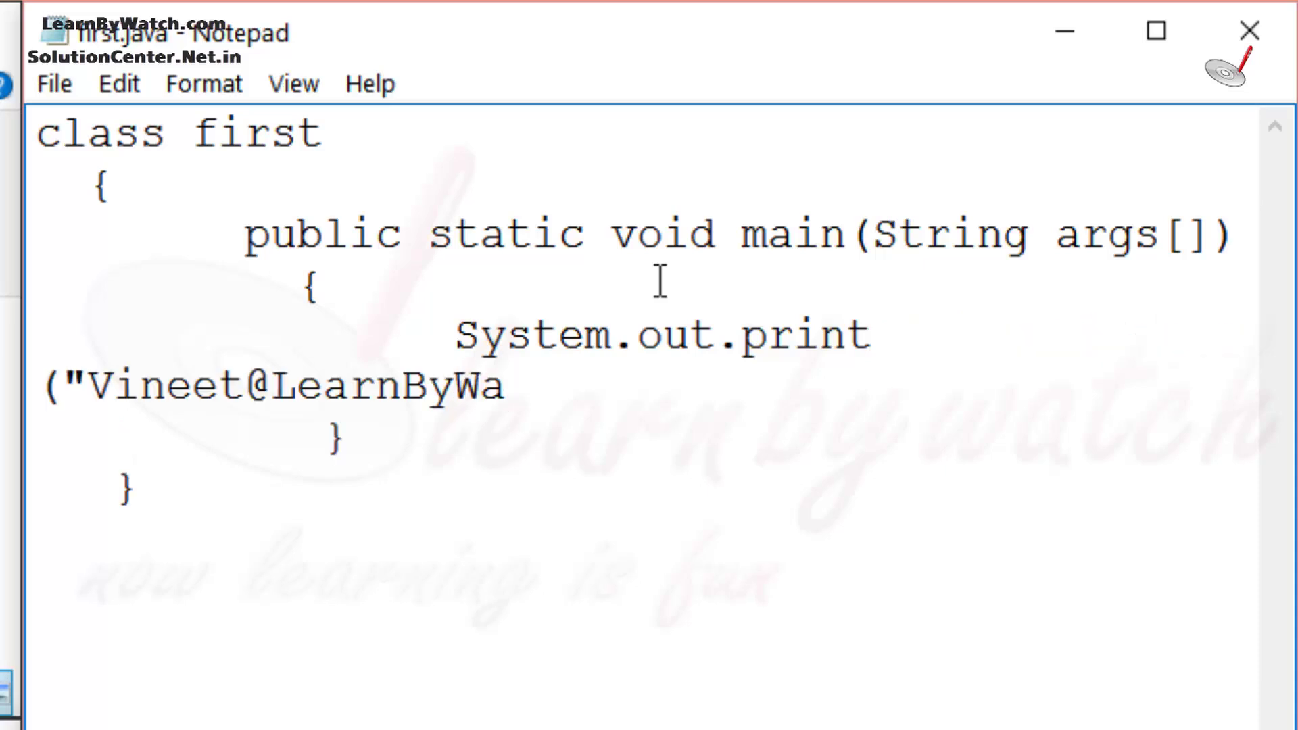
type("tch\");")
key("alt+f")
key("Escape")
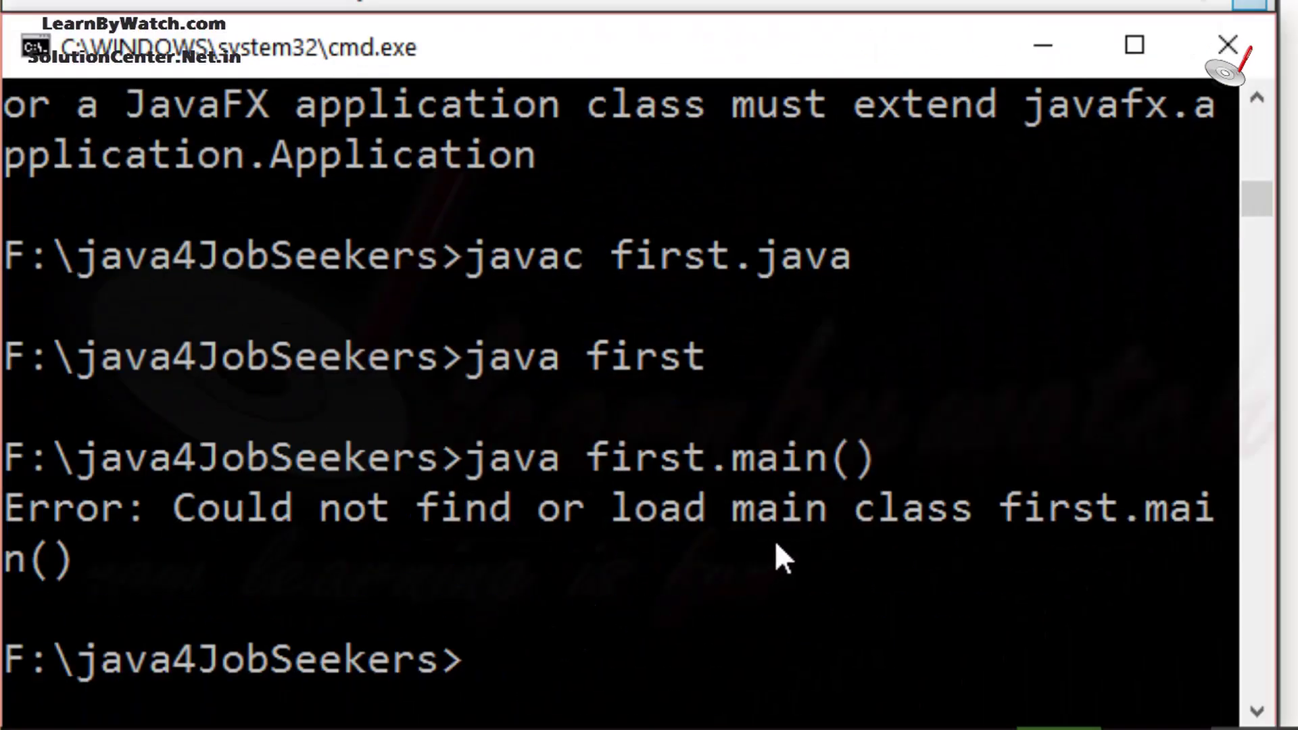
- Recompile first.java with javac and run the first class to print Vineet@LearnByWatch
type("javac ")
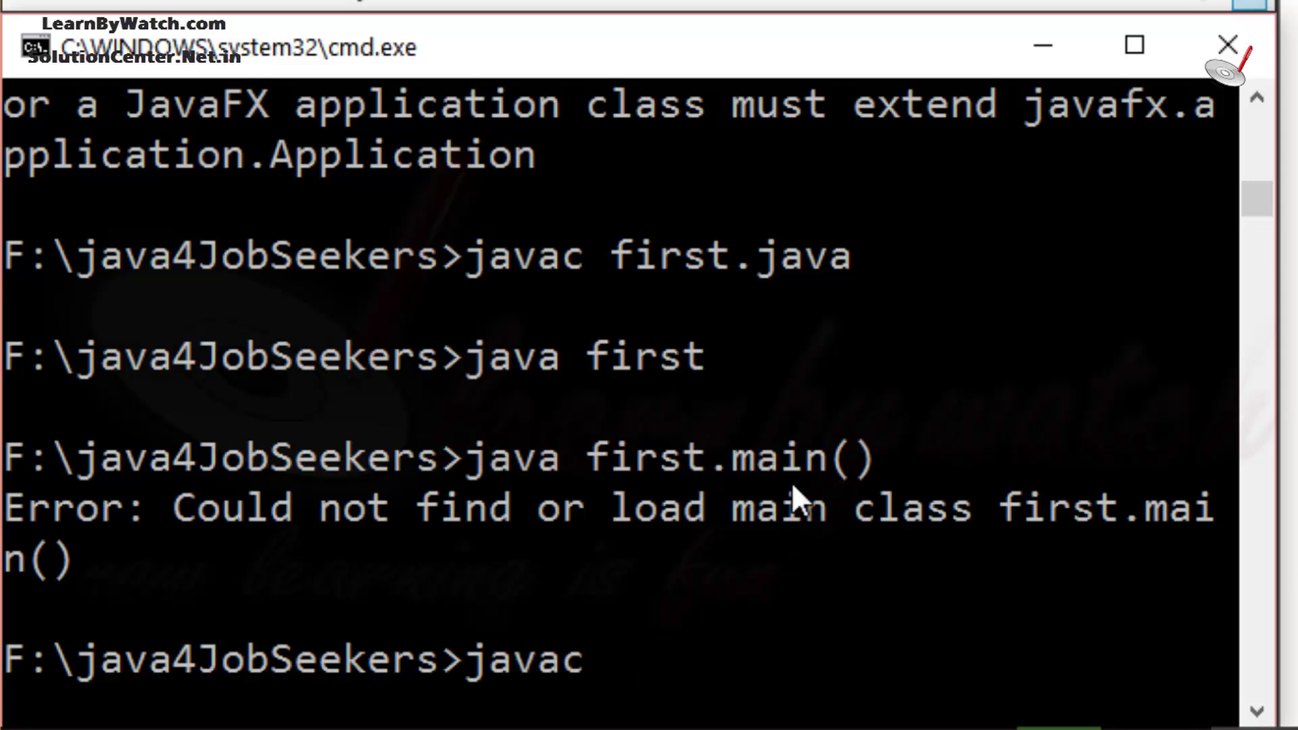
type("first.java")
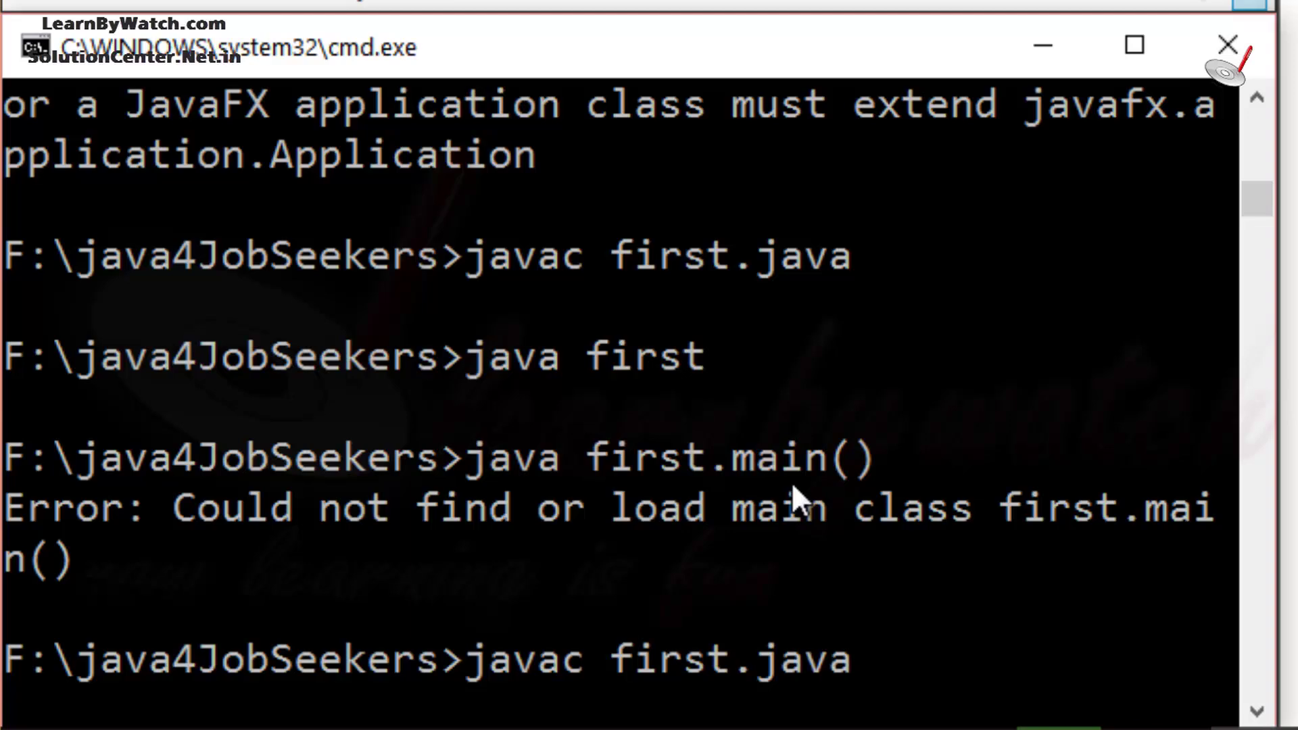
key("Return")
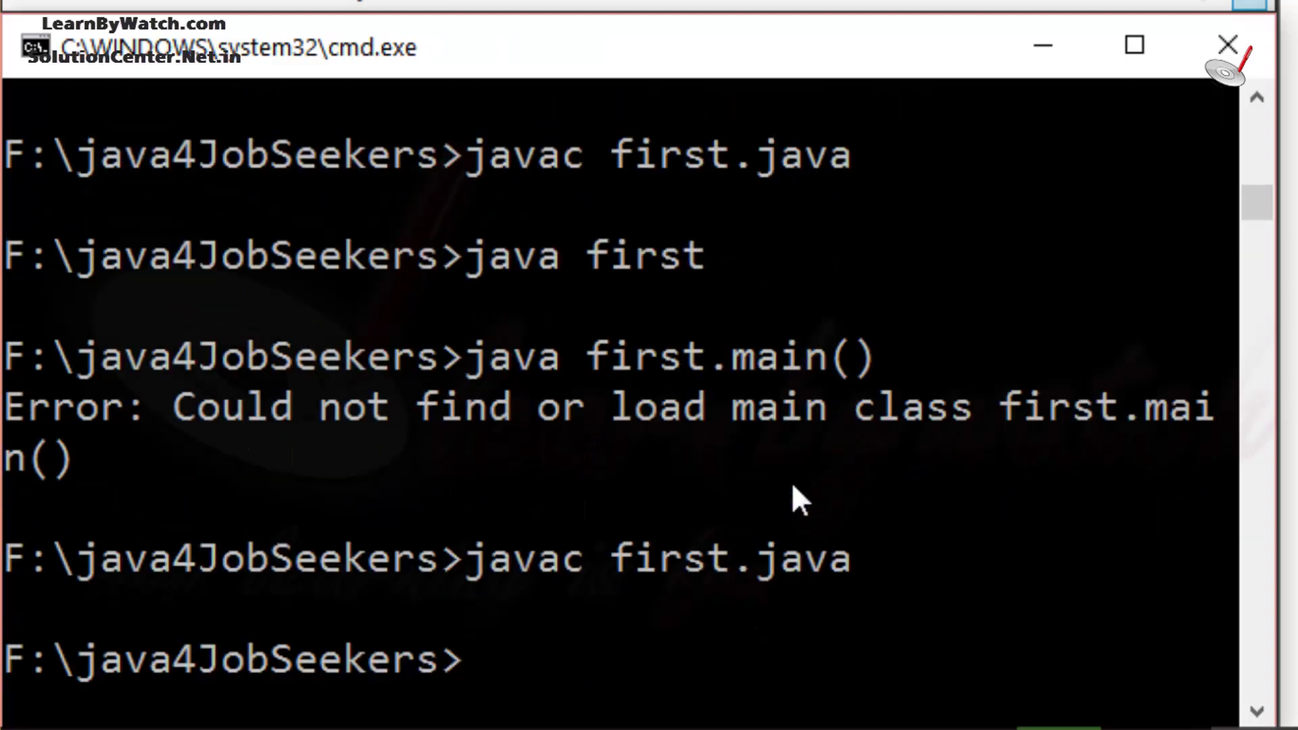
type("java")
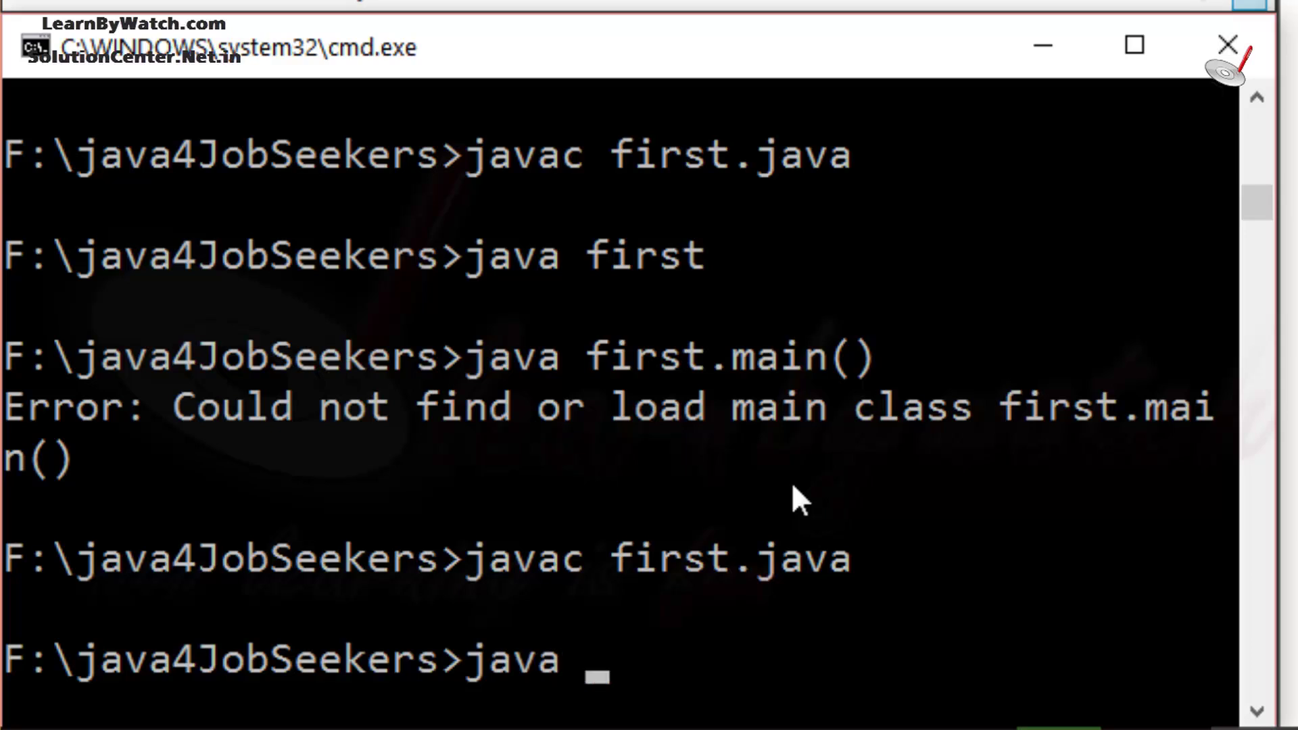
type(" first")
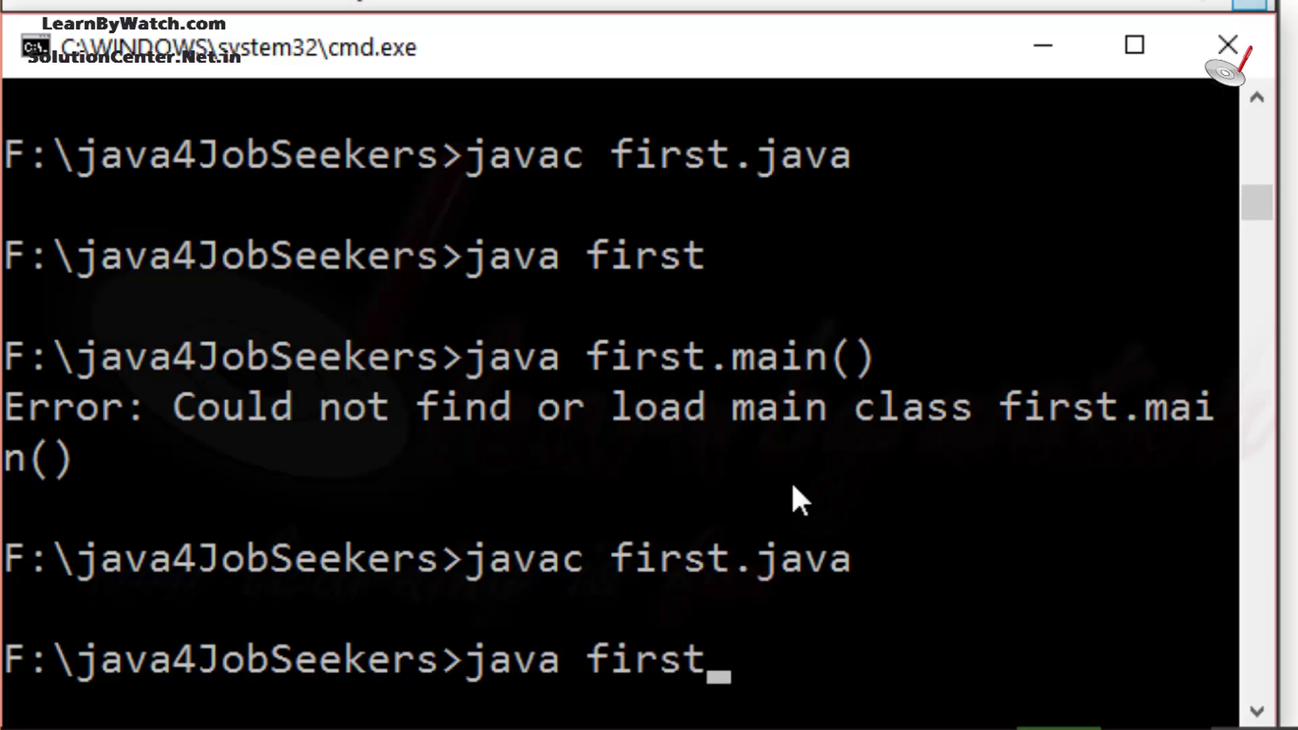
key("Return")
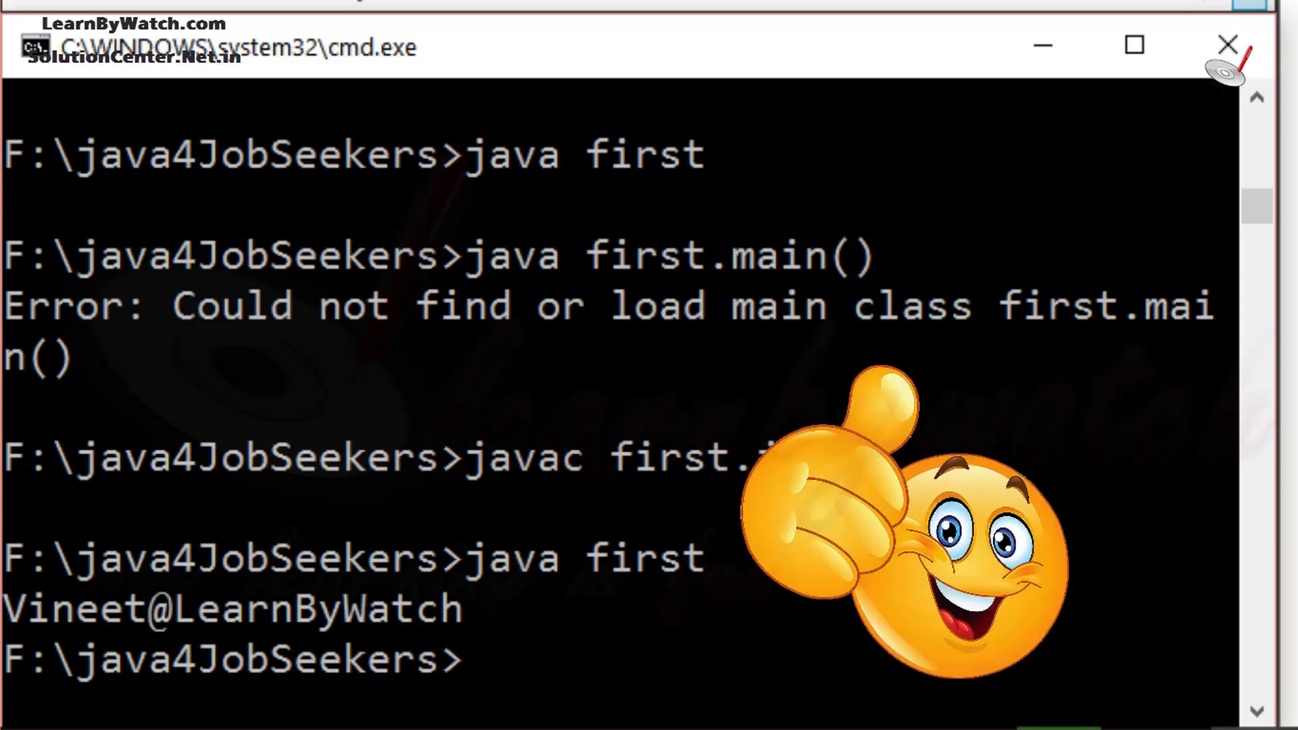